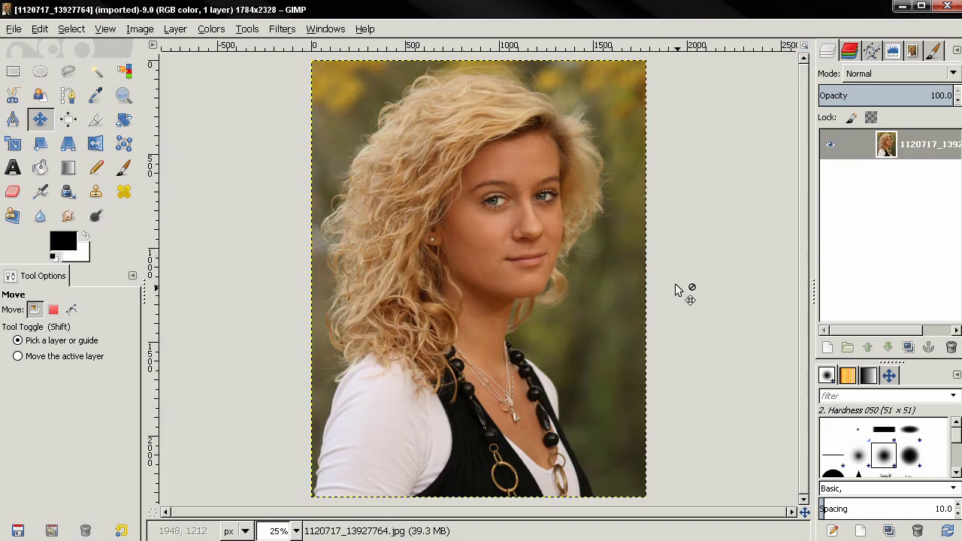
# Add a new transparent layer sized 3800 × 3000 px.
pyautogui.click(826, 347)
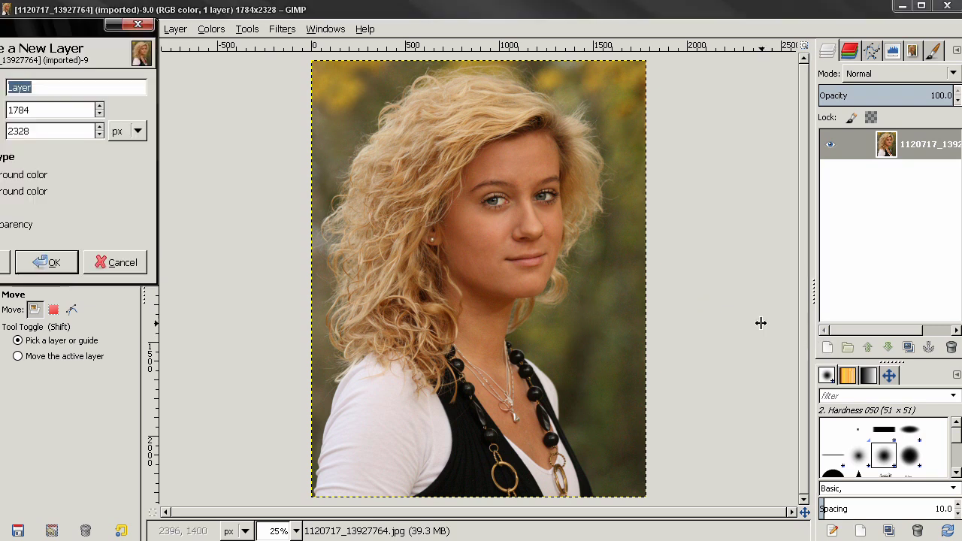
pyautogui.moveTo(54, 36); pyautogui.dragTo(342, 100)
pyautogui.doubleClick(326, 177)
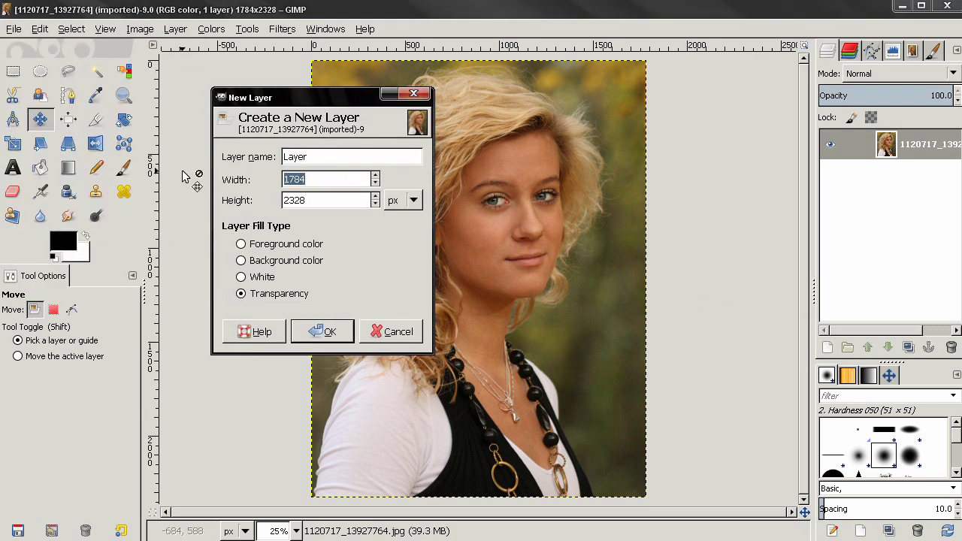
pyautogui.write('3800')
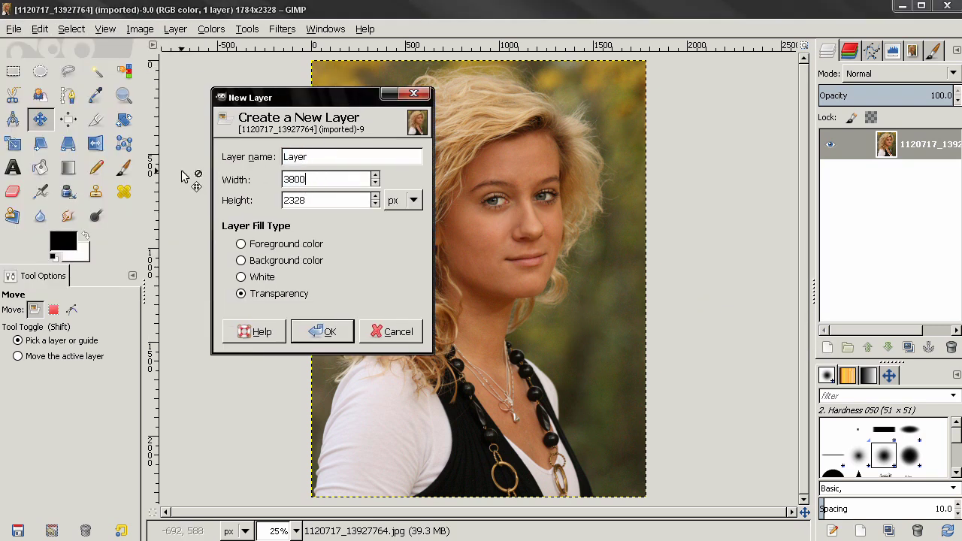
pyautogui.press('Tab')
pyautogui.write('30')
pyautogui.click(322, 331)
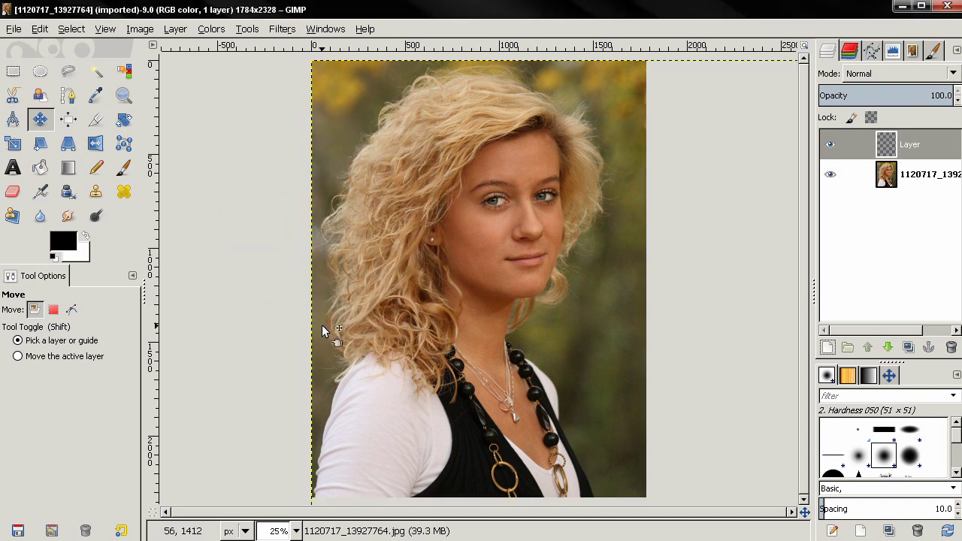
# Fit the canvas to the layers and zoom out to view the whole canvas.
pyautogui.click(138, 30)
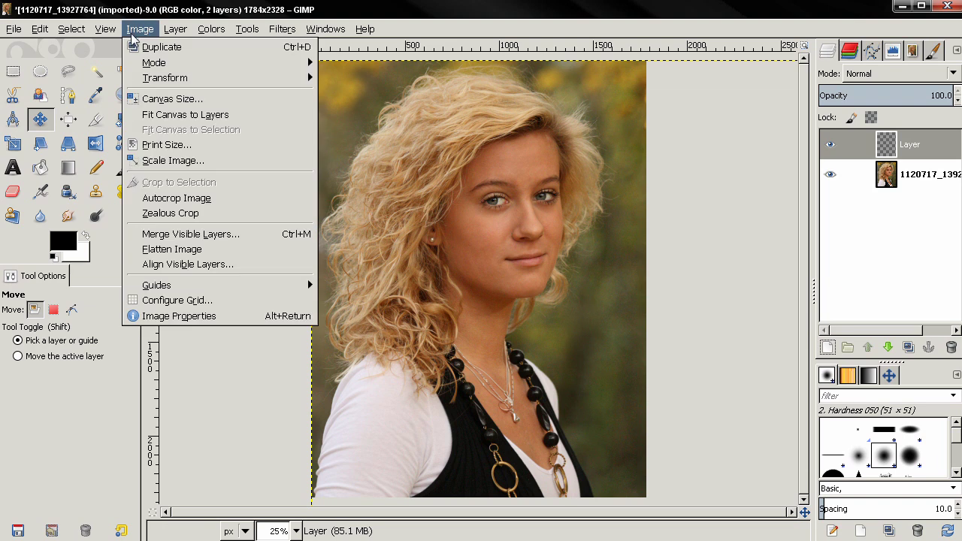
pyautogui.click(161, 113)
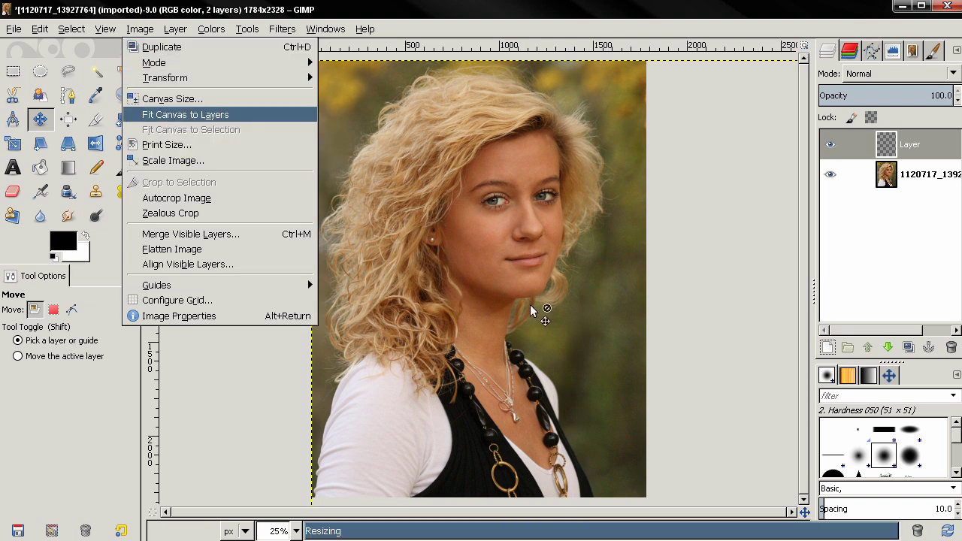
pyautogui.press('-')
pyautogui.press('-')
pyautogui.press('-')
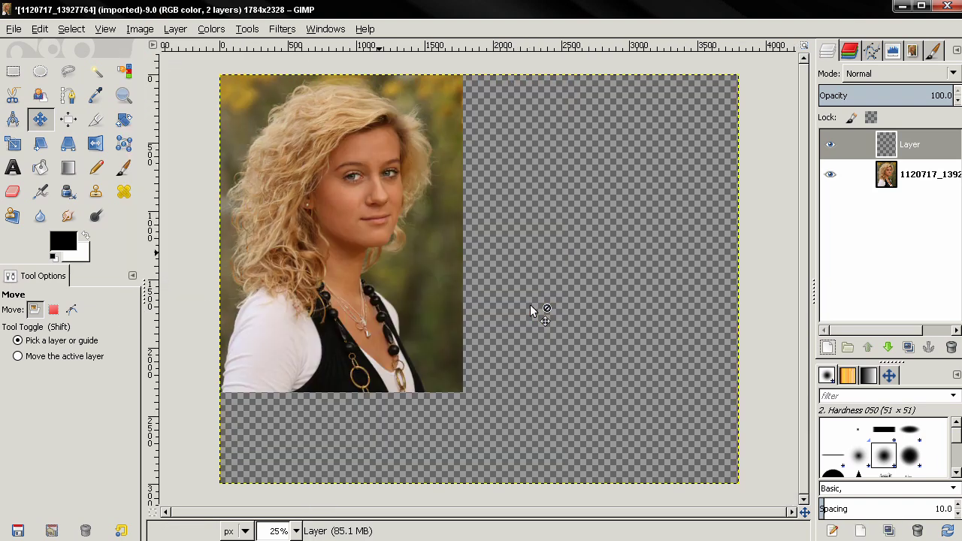
# Fill the new layer with an upper-right to lower-left gray gradient and lower it beneath the photo.
pyautogui.click(67, 168)
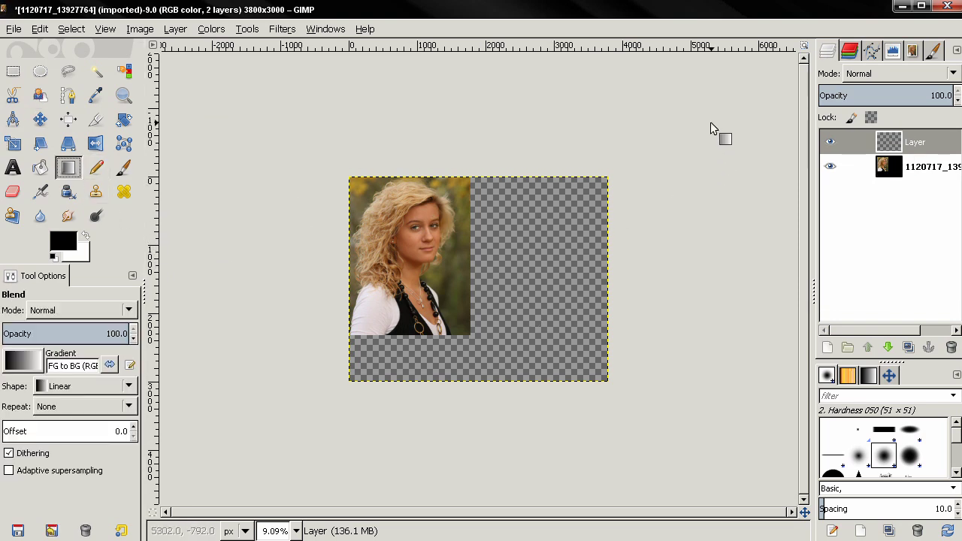
pyautogui.moveTo(722, 94); pyautogui.dragTo(287, 426)
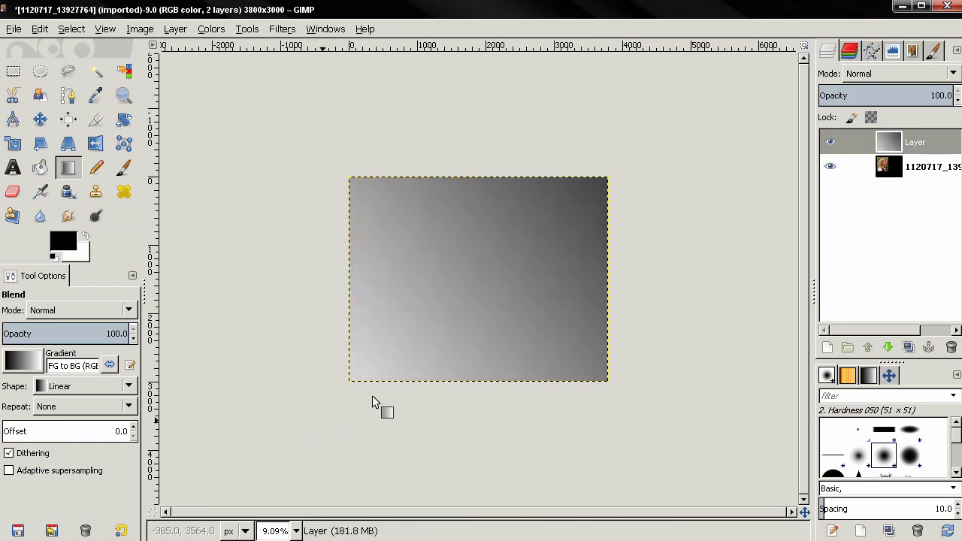
pyautogui.click(887, 347)
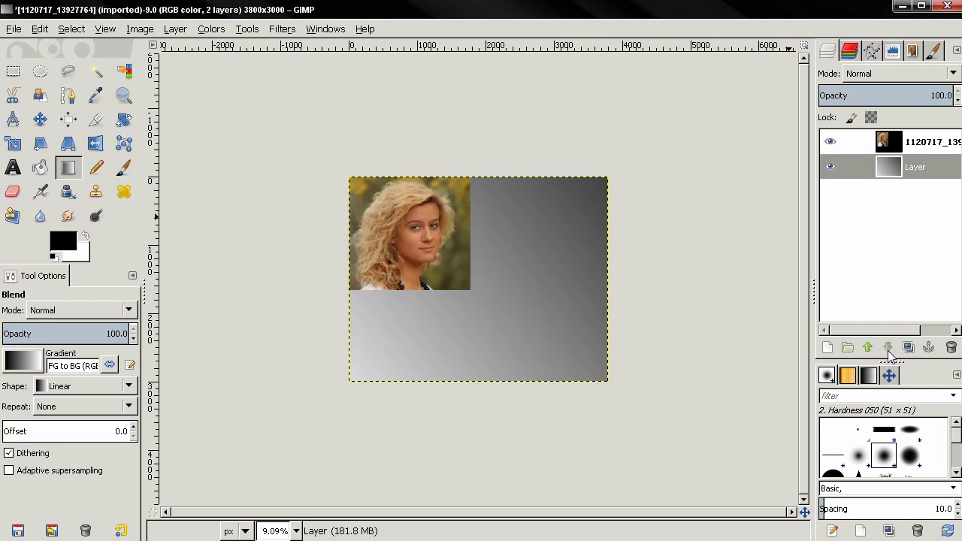
# Add an alpha channel to the portrait layer and move it right and down onto the gradient.
pyautogui.click(903, 146)
pyautogui.rightClick(902, 145)
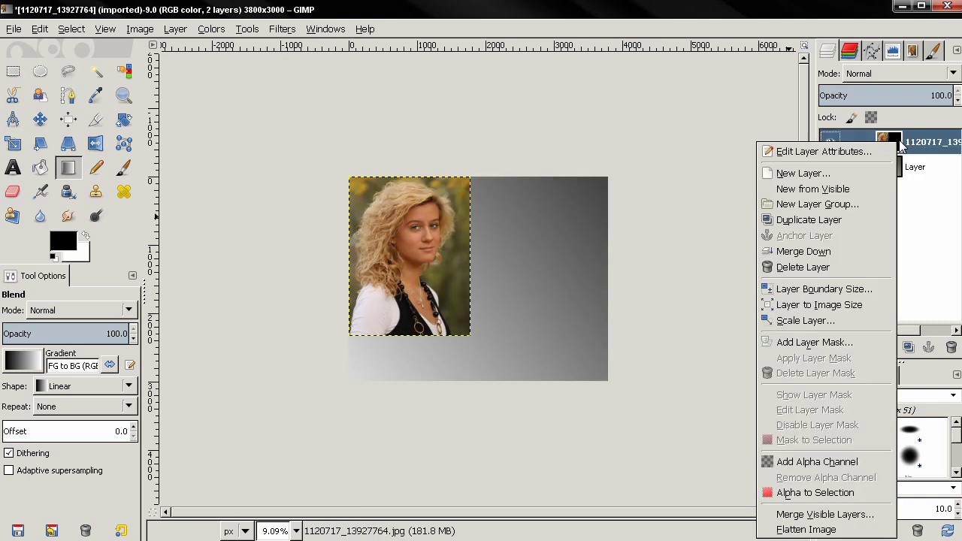
pyautogui.click(817, 462)
pyautogui.press('m')
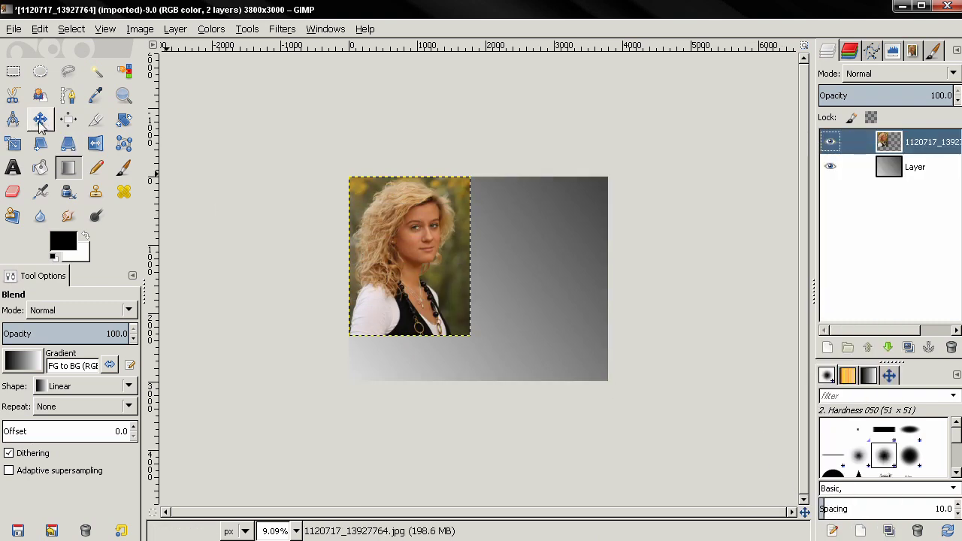
pyautogui.moveTo(420, 247); pyautogui.dragTo(485, 265)
# Make two duplicate copies of the photo layer.
pyautogui.scroll(1, 503, 271)
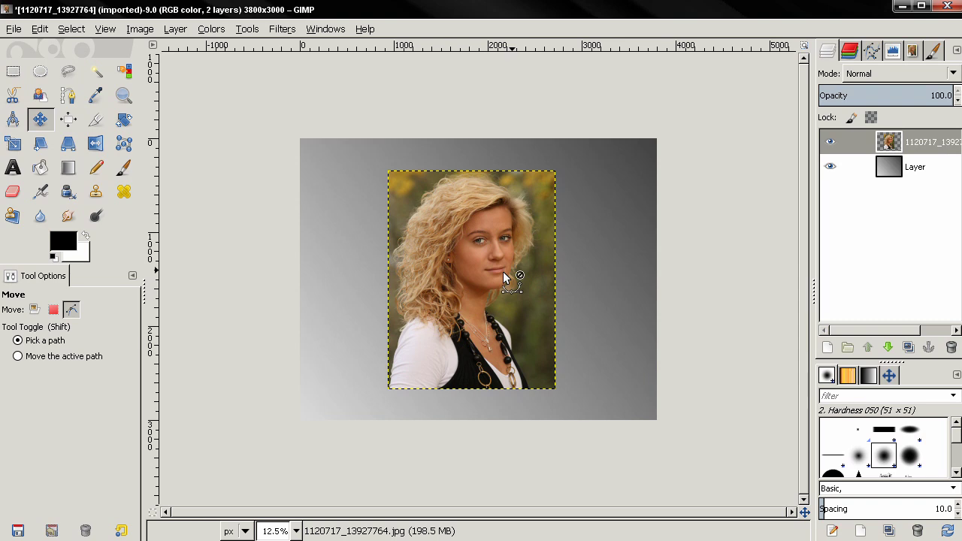
pyautogui.scroll(1, 503, 271)
pyautogui.scroll(1, 502, 271)
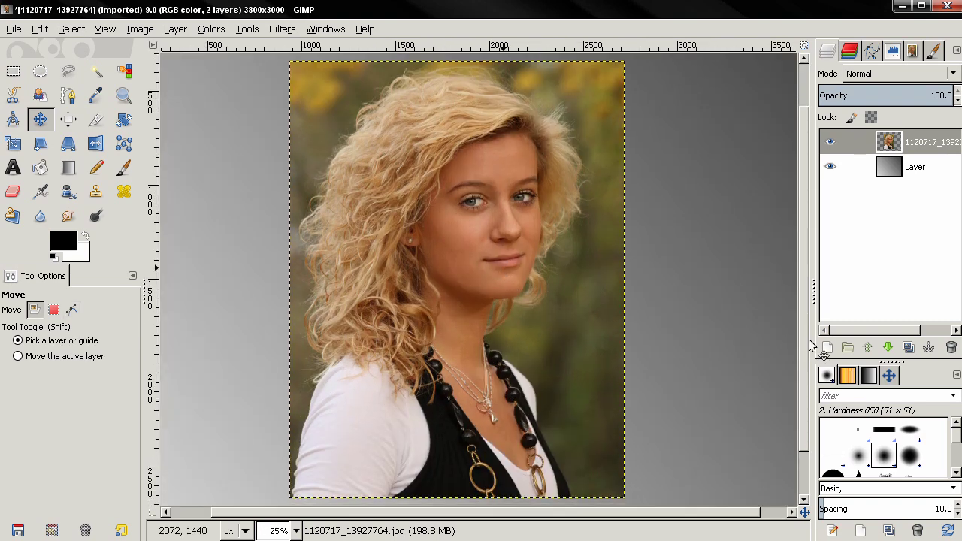
pyautogui.click(907, 347)
pyautogui.click(906, 347)
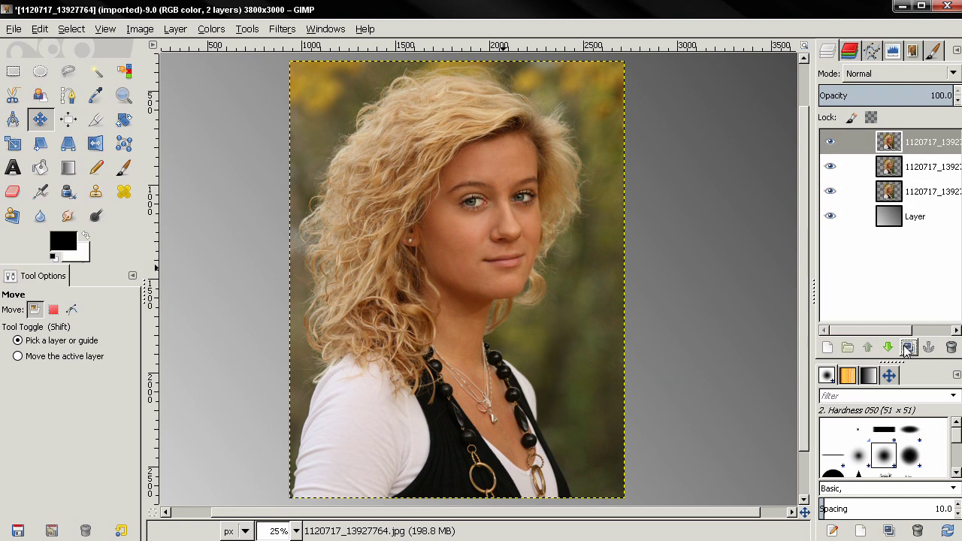
# Add transparent Layer #1 and draw a 940 × 940 px rectangle selection over the face.
pyautogui.click(826, 348)
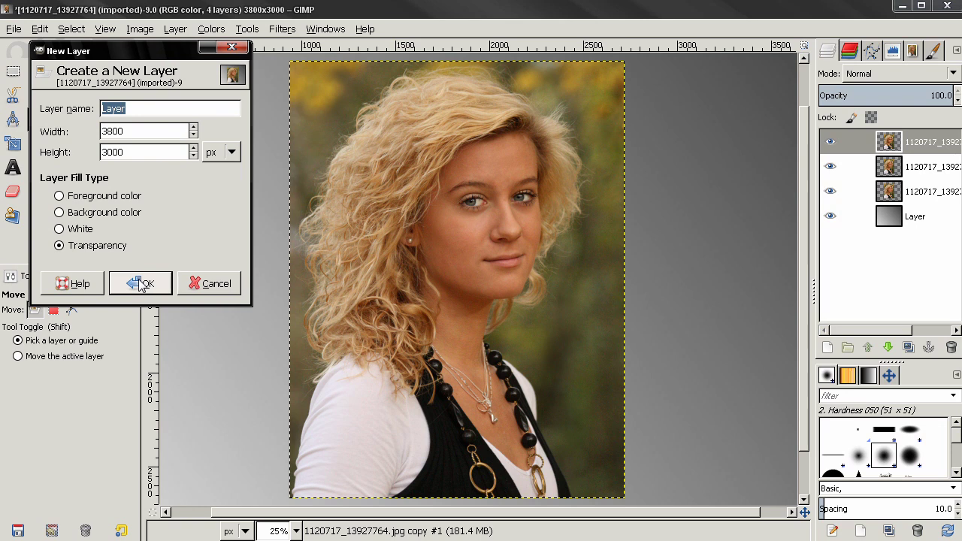
pyautogui.click(140, 284)
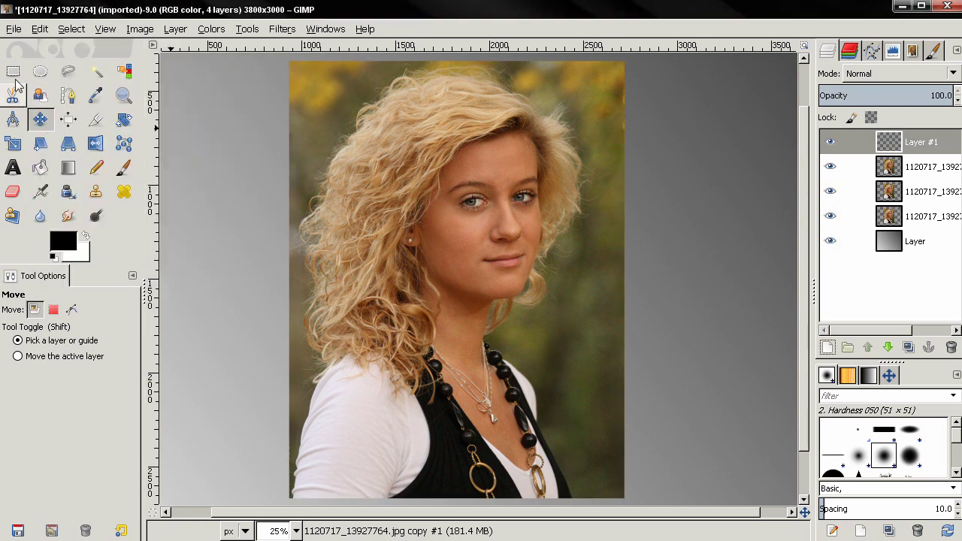
pyautogui.click(12, 71)
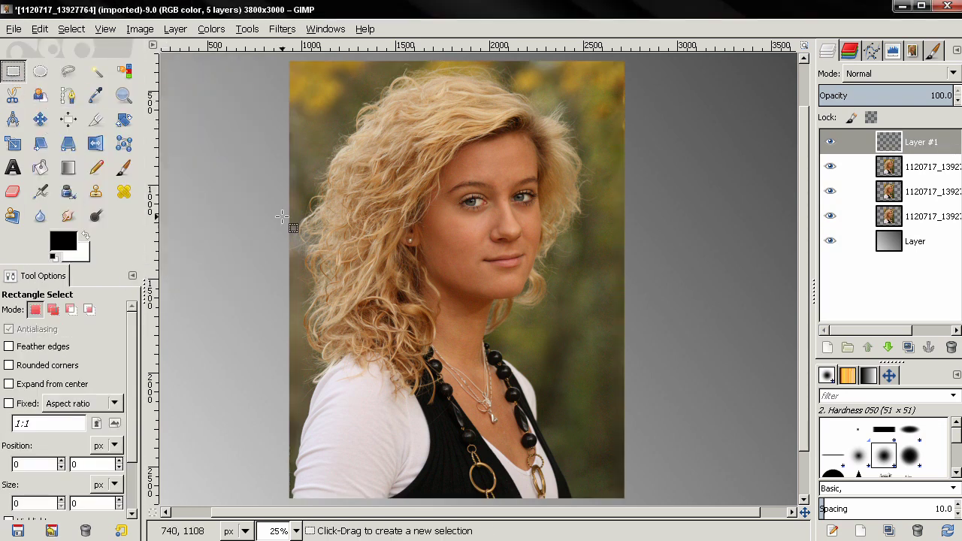
pyautogui.moveTo(372, 200); pyautogui.dragTo(491, 307)
pyautogui.doubleClick(22, 502)
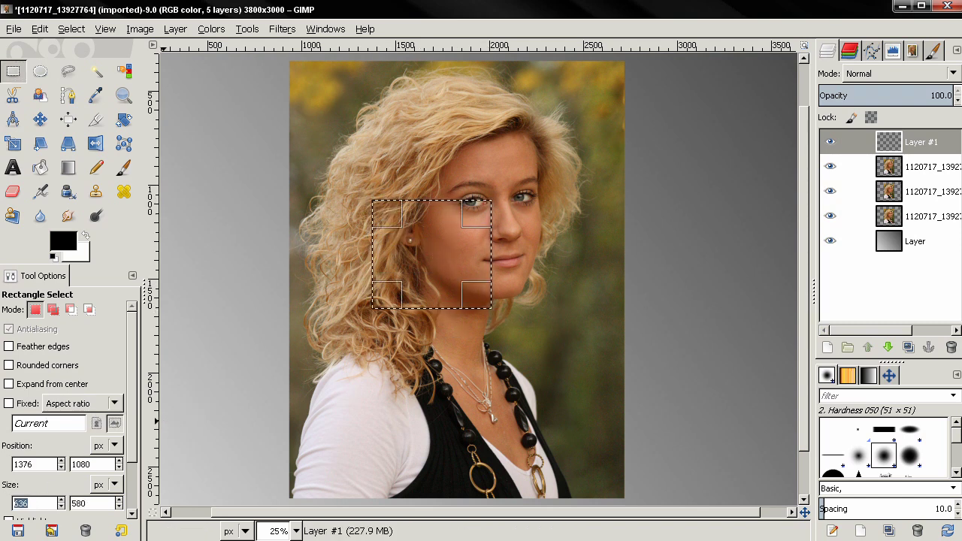
pyautogui.write('940')
pyautogui.press('Tab')
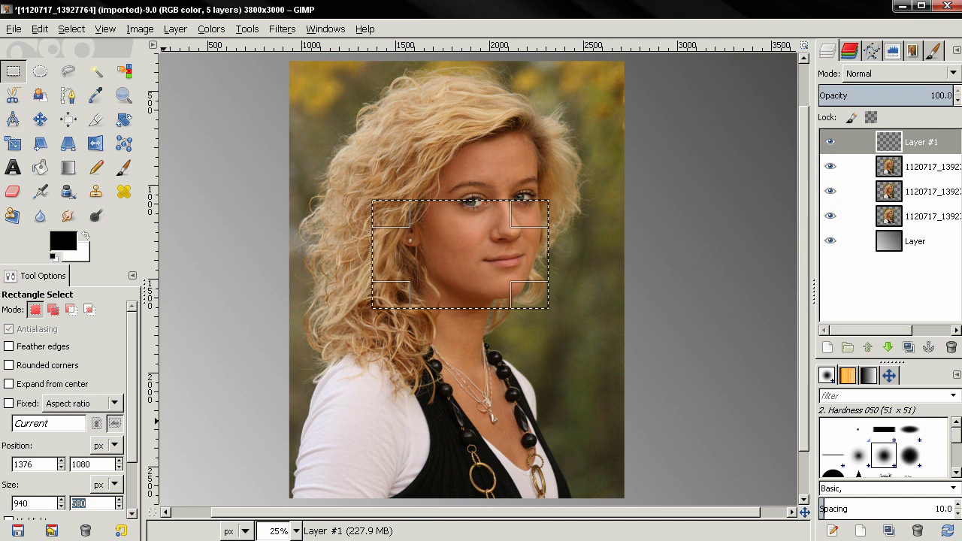
pyautogui.write('940')
pyautogui.press('Tab')
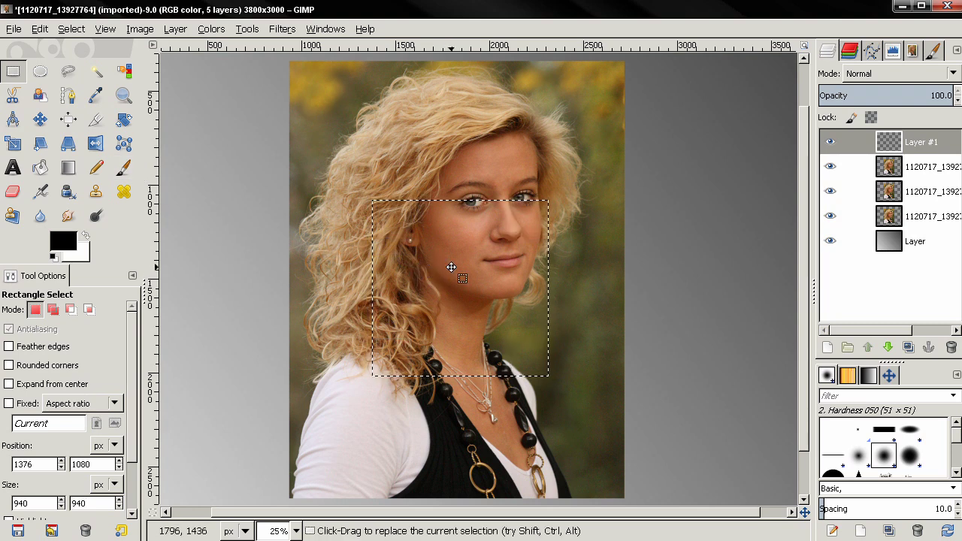
# Fill the square with white, shrink the selection by 50 px, delete its interior, and deselect.
pyautogui.click(50, 32)
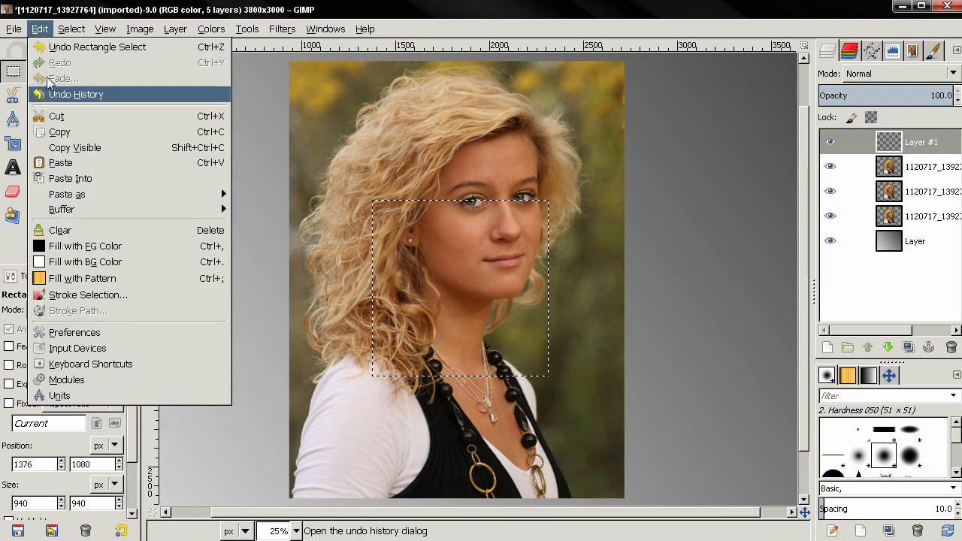
pyautogui.click(80, 263)
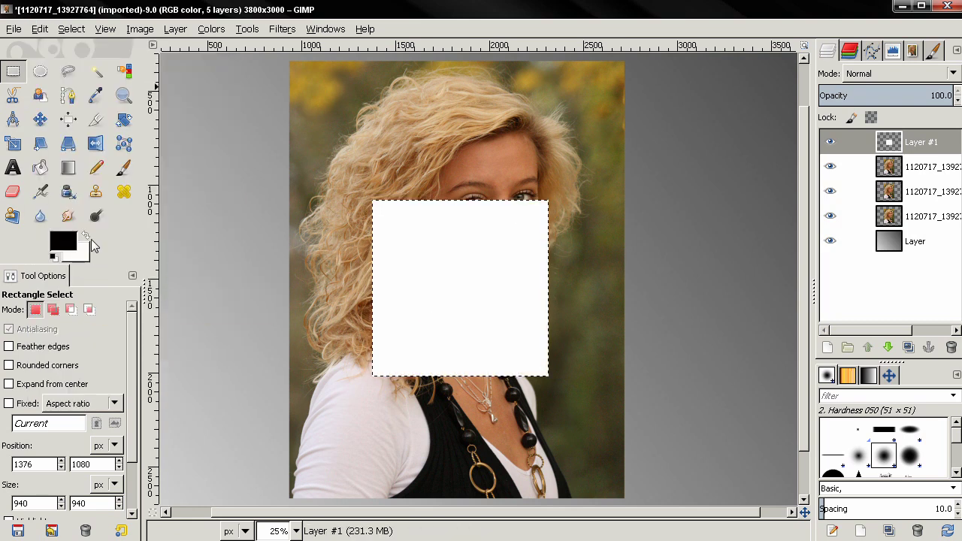
pyautogui.click(71, 30)
pyautogui.click(87, 189)
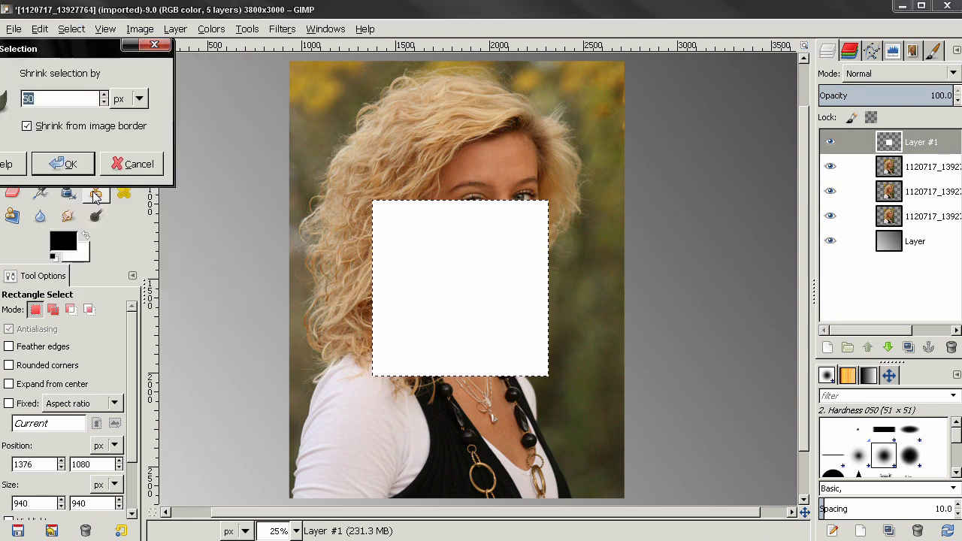
pyautogui.click(54, 165)
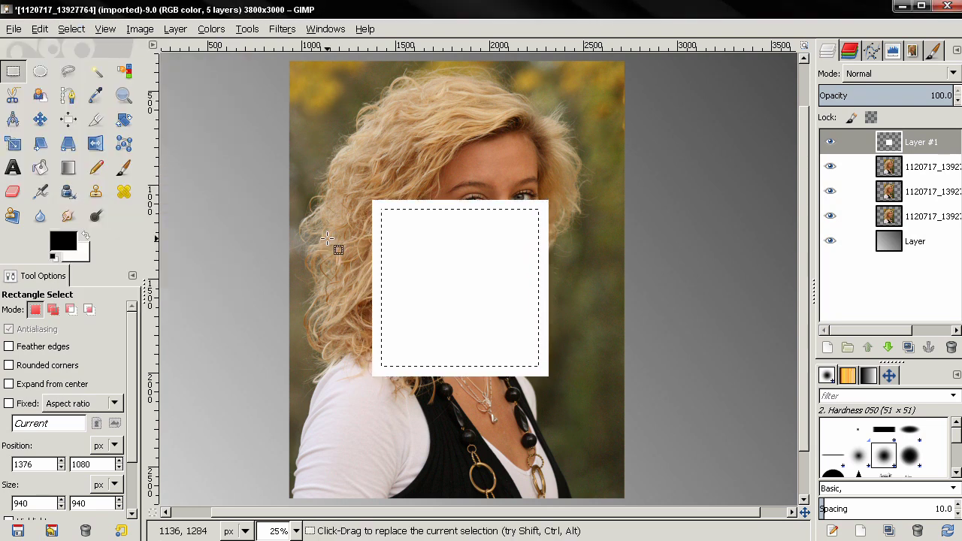
pyautogui.press('Delete')
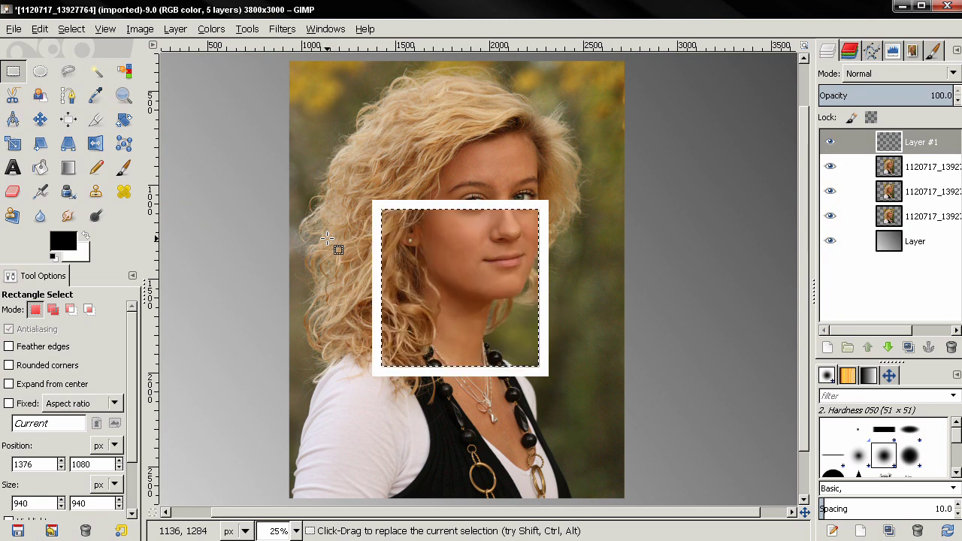
pyautogui.hotkey('ctrl', 'shift')
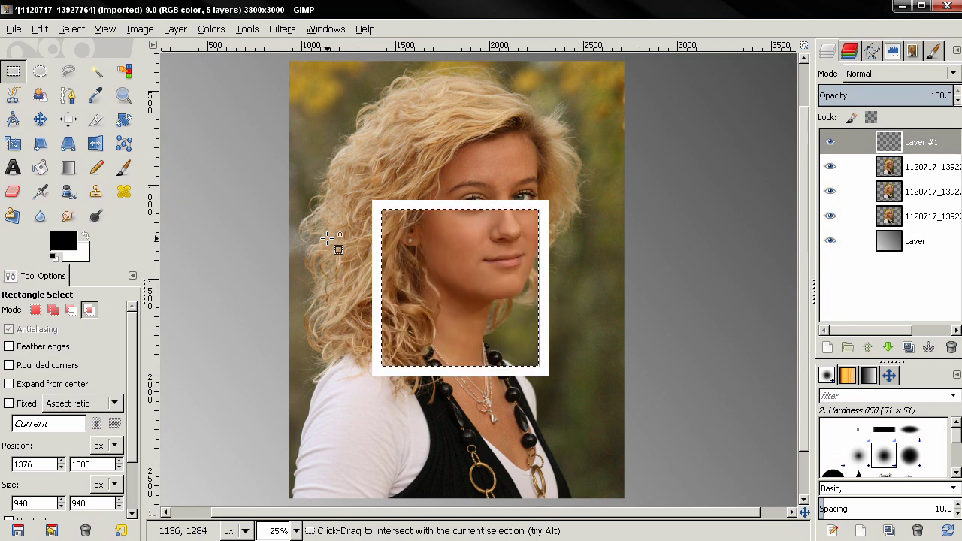
pyautogui.click(561, 289)
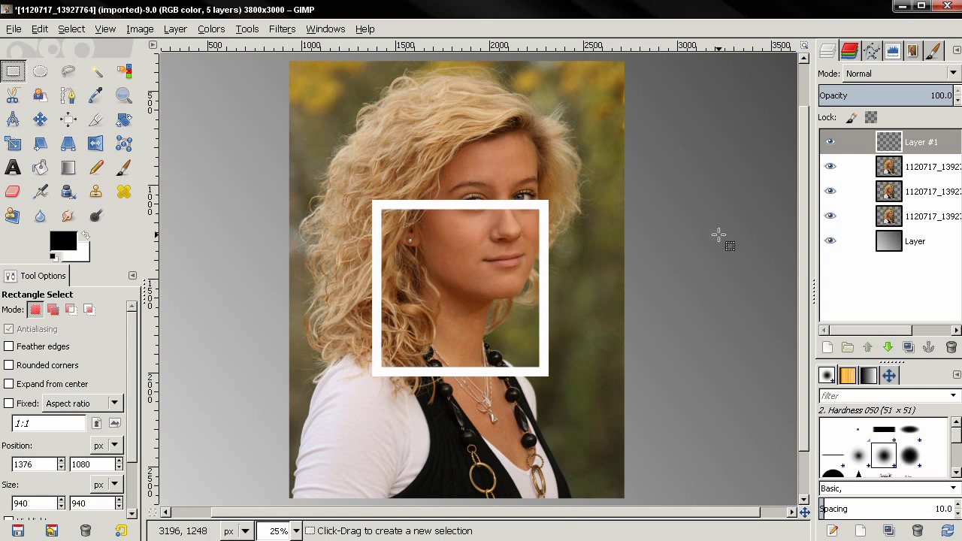
# Duplicate the frame into Layers #2 and #3, hide other frames and lower photos, raise Layer #3's frame.
pyautogui.click(907, 348)
pyautogui.click(907, 348)
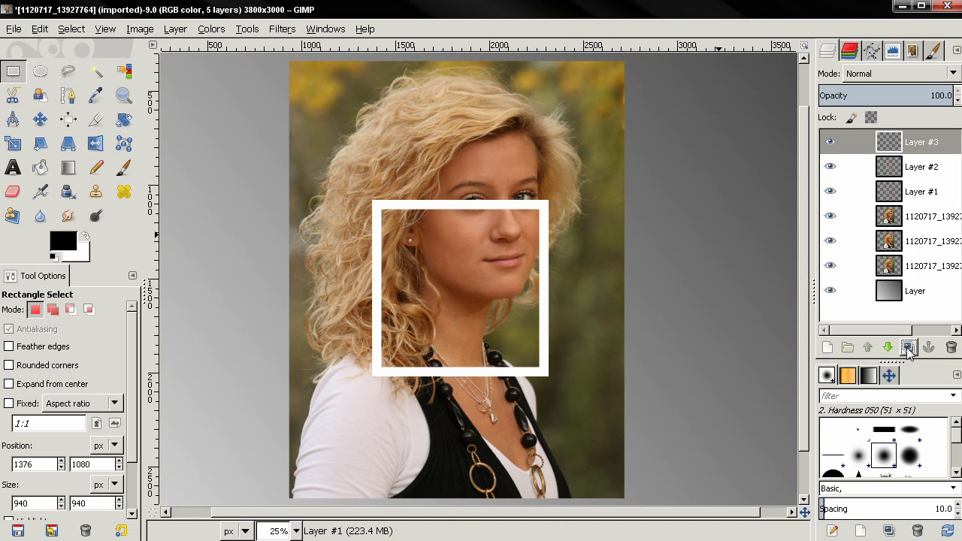
pyautogui.click(830, 166)
pyautogui.click(830, 191)
pyautogui.click(829, 240)
pyautogui.click(829, 266)
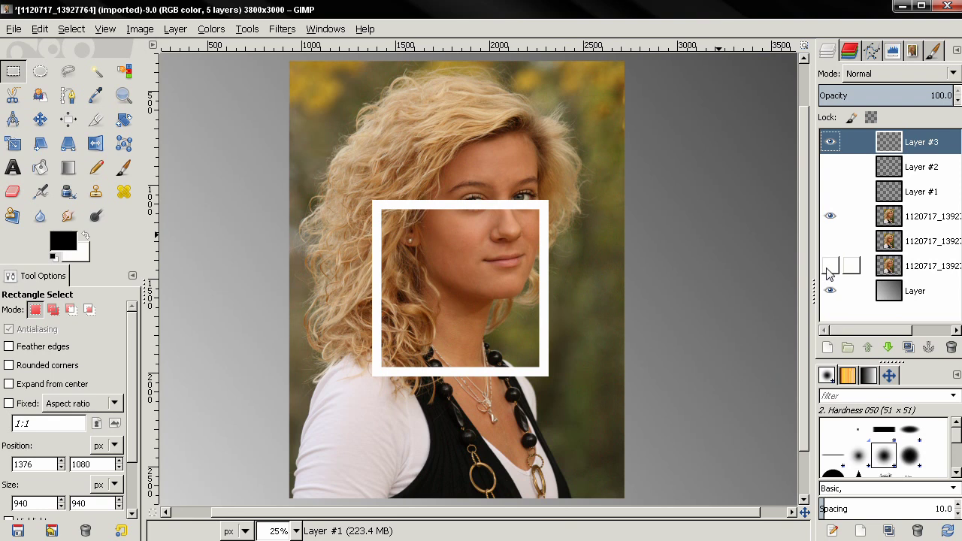
pyautogui.click(40, 118)
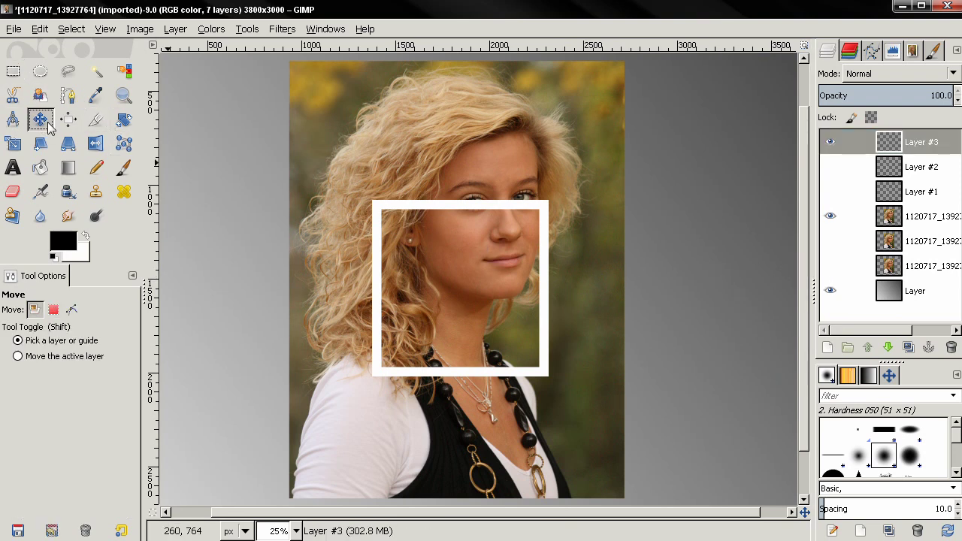
pyautogui.moveTo(519, 206); pyautogui.dragTo(538, 99)
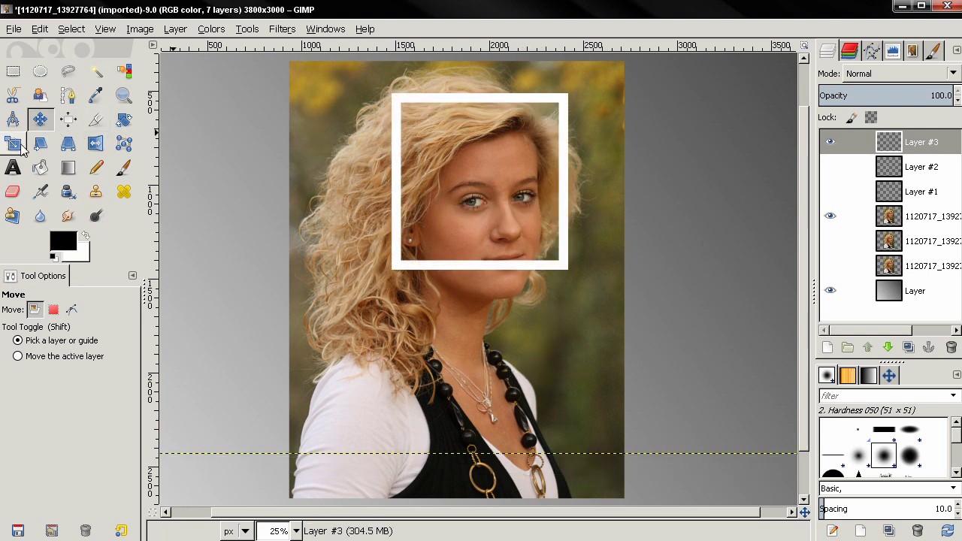
# Rotate Layer #3's white frame to a tilt, then shift it up and right over the face.
pyautogui.click(124, 118)
pyautogui.click(540, 101)
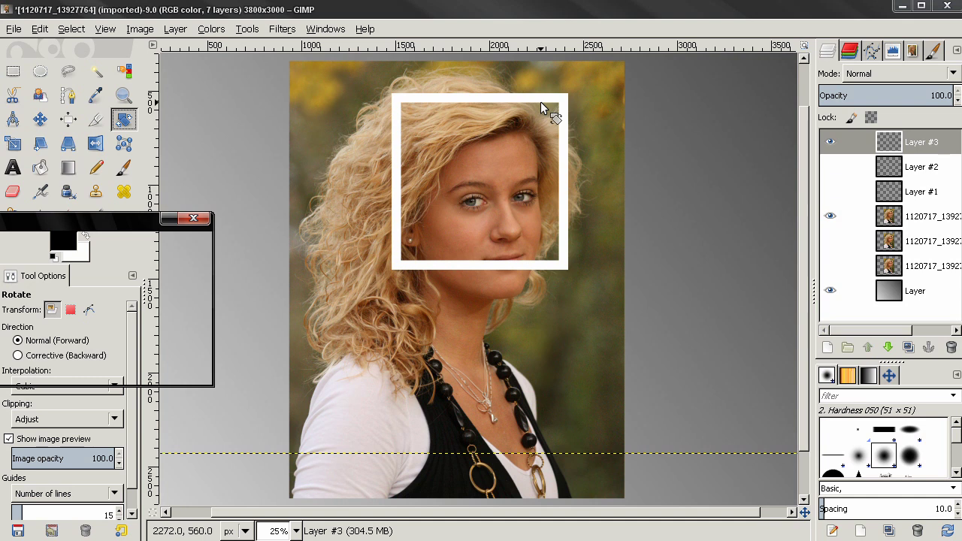
pyautogui.moveTo(560, 131); pyautogui.dragTo(582, 155)
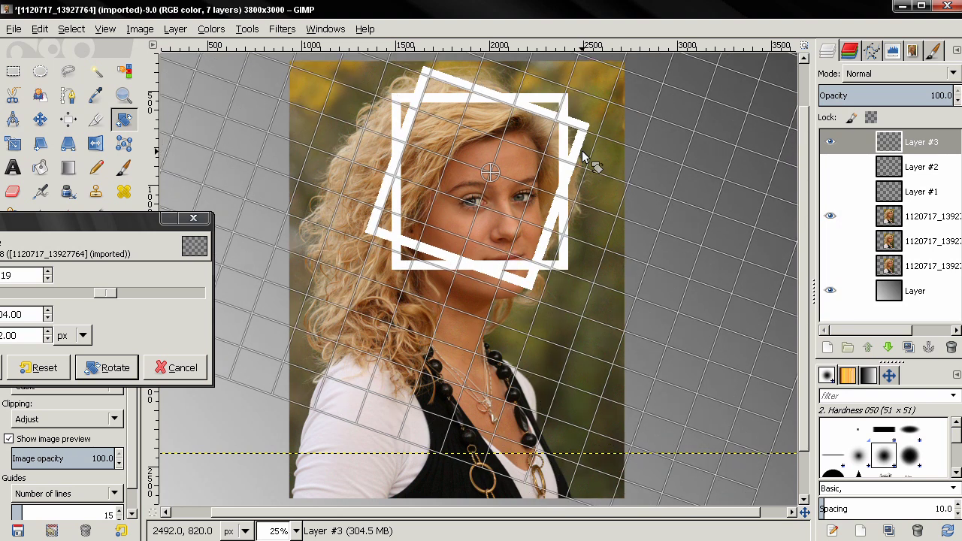
pyautogui.click(114, 371)
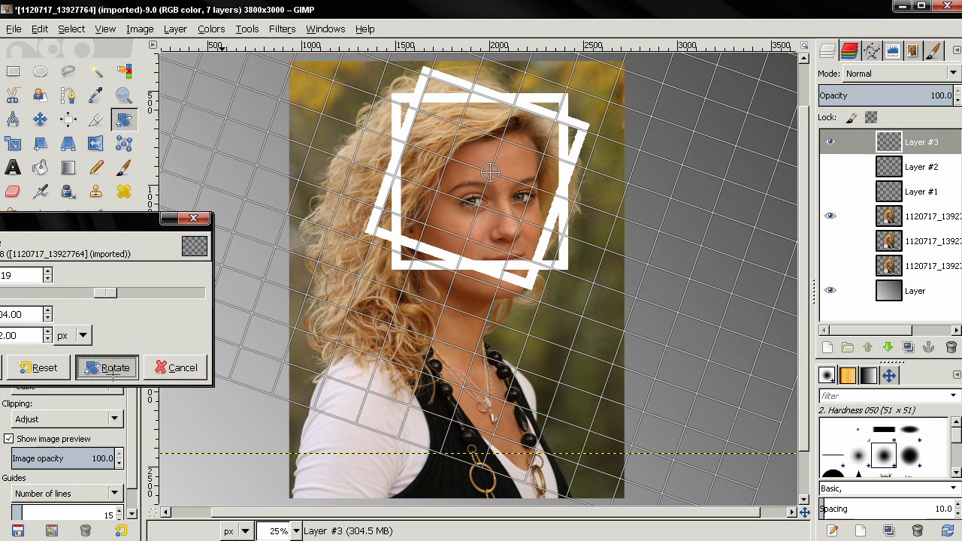
pyautogui.click(40, 118)
pyautogui.moveTo(544, 115); pyautogui.dragTo(566, 103)
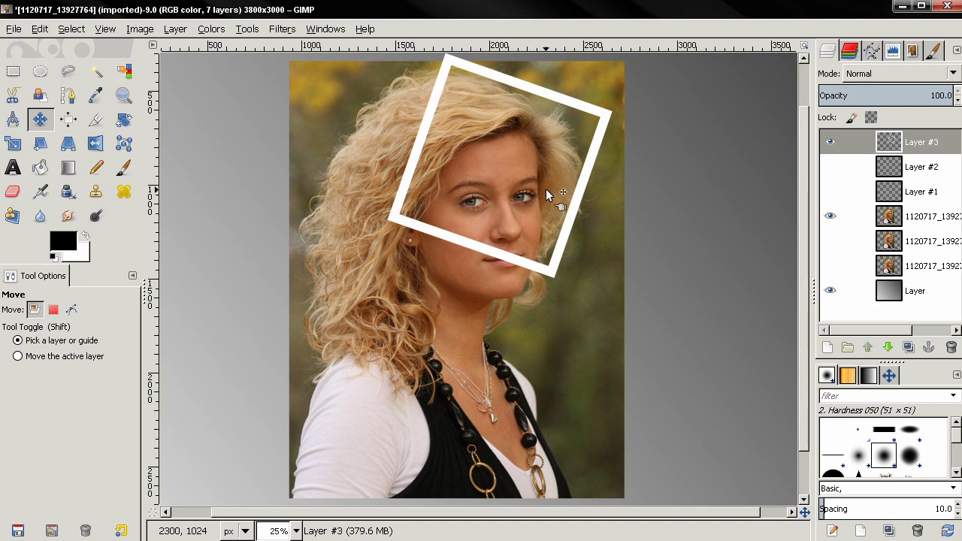
# Select the area inside Layer #3's tilted frame, clear the top photo copy outside it, and deselect.
pyautogui.rightClick(856, 154)
pyautogui.click(840, 497)
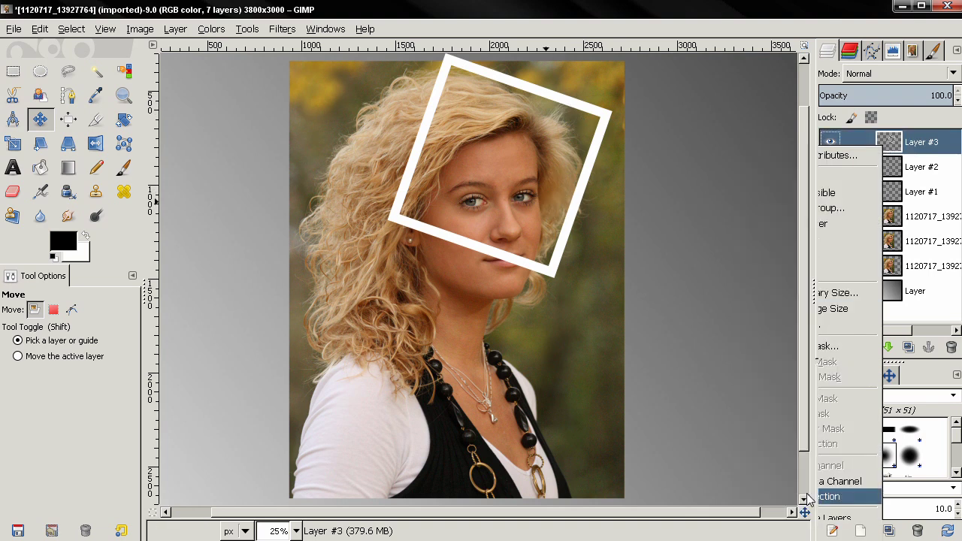
pyautogui.click(96, 72)
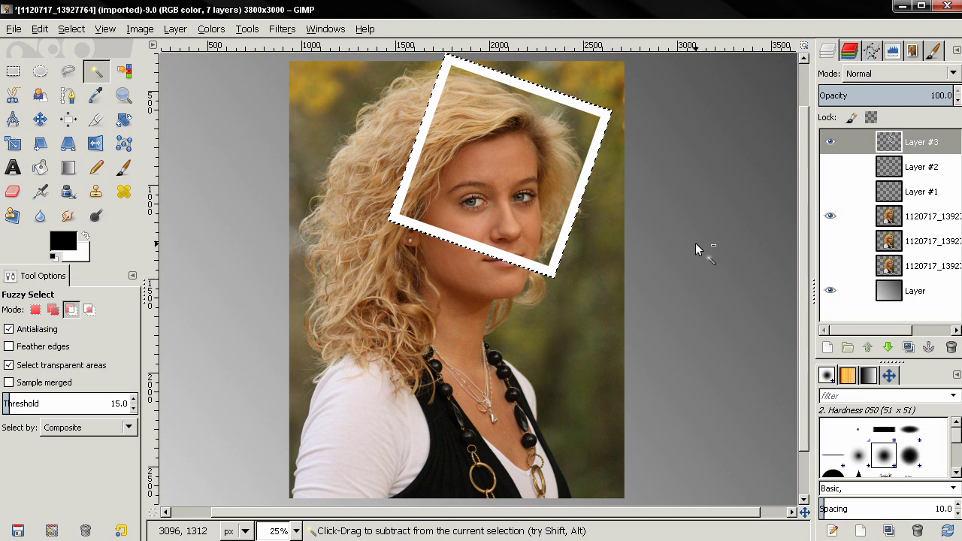
pyautogui.click(72, 29)
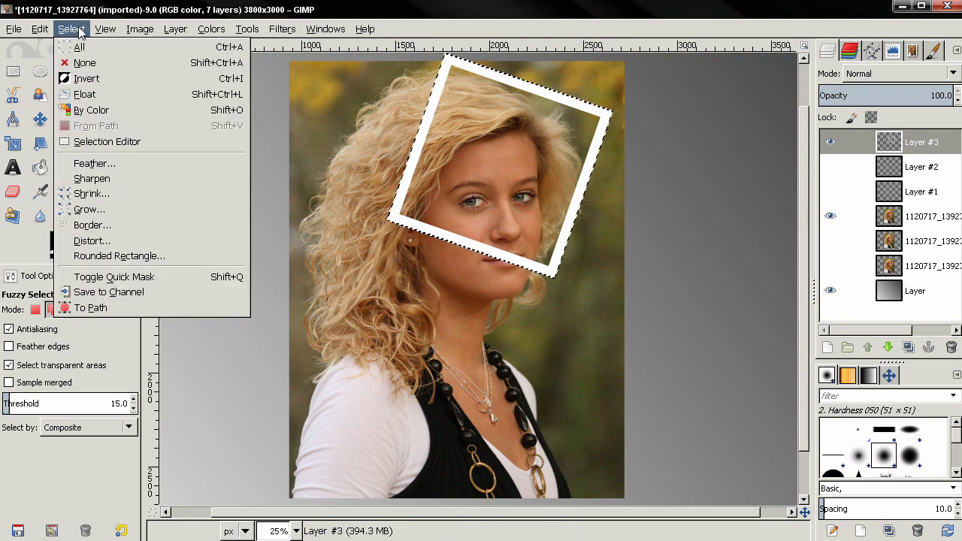
pyautogui.click(769, 193)
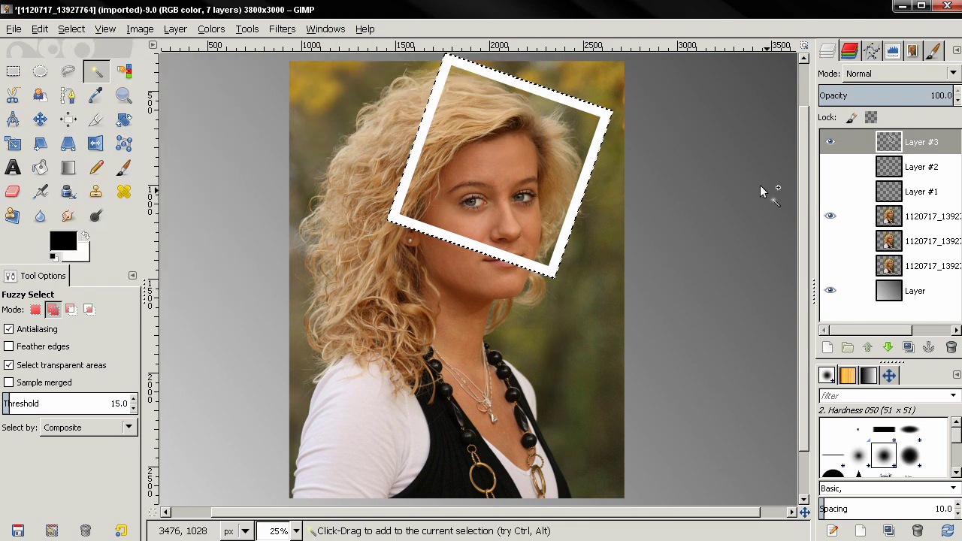
pyautogui.click(864, 219)
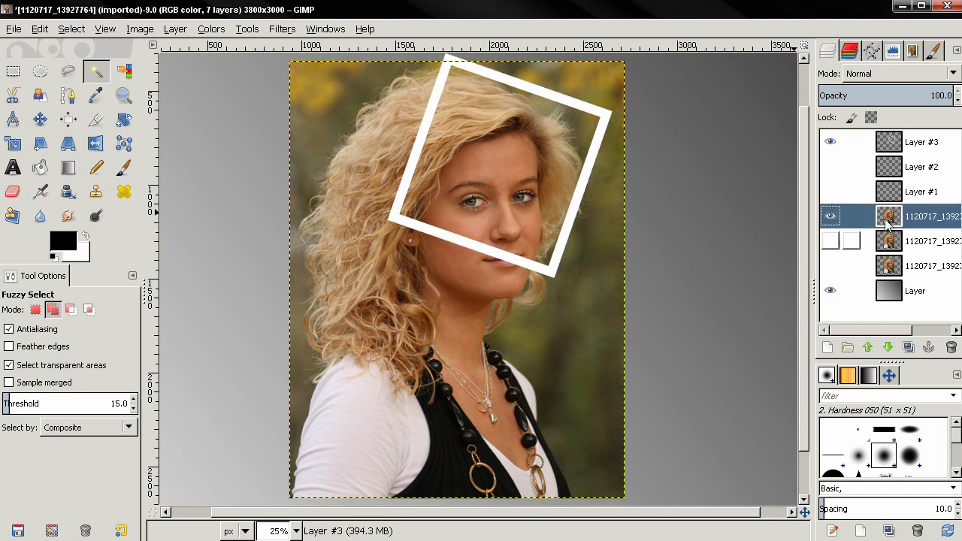
pyautogui.press('Delete')
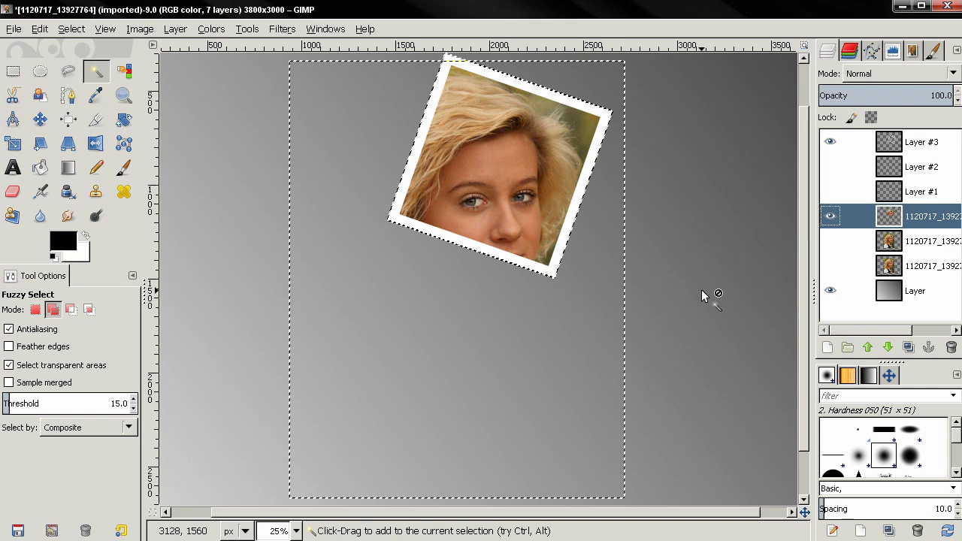
pyautogui.hotkey('ctrl', 'shift', 'a')
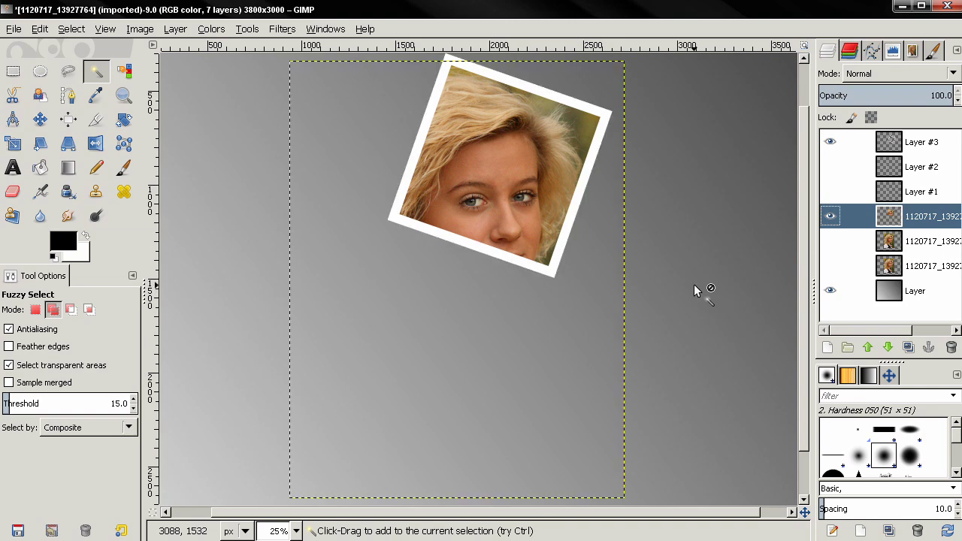
# Hide the first snapshot, show Layer #2 and the second photo copy, and move Layer #2 up-right.
pyautogui.click(830, 215)
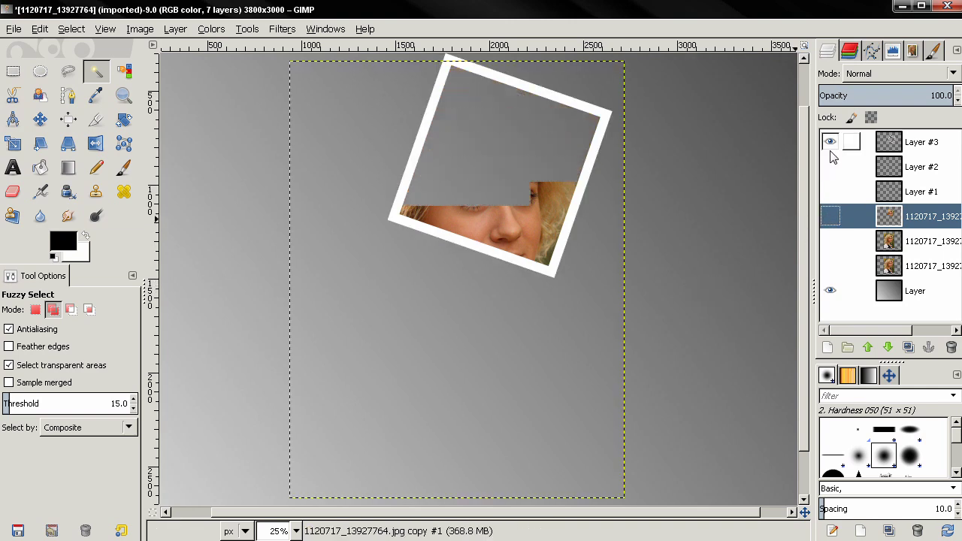
pyautogui.click(830, 141)
pyautogui.click(829, 166)
pyautogui.click(829, 240)
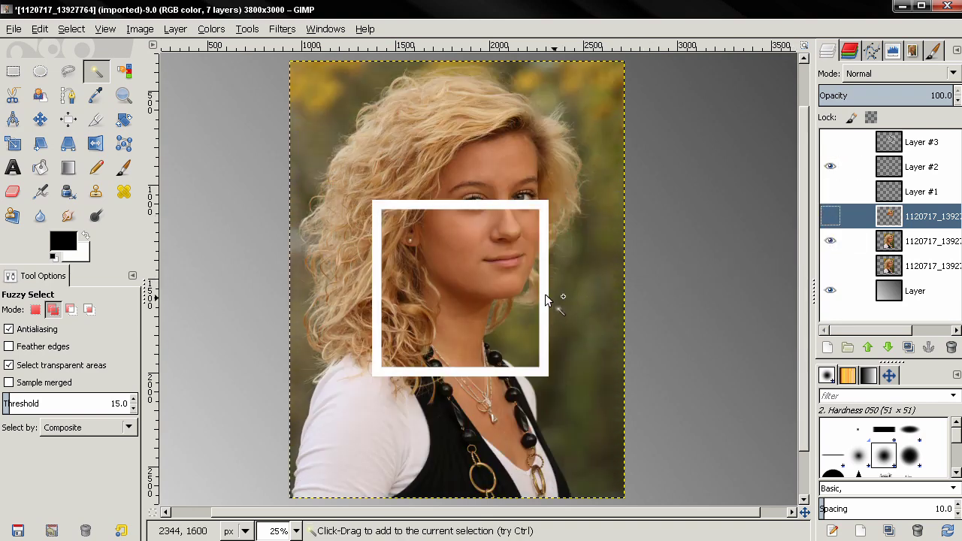
pyautogui.click(894, 166)
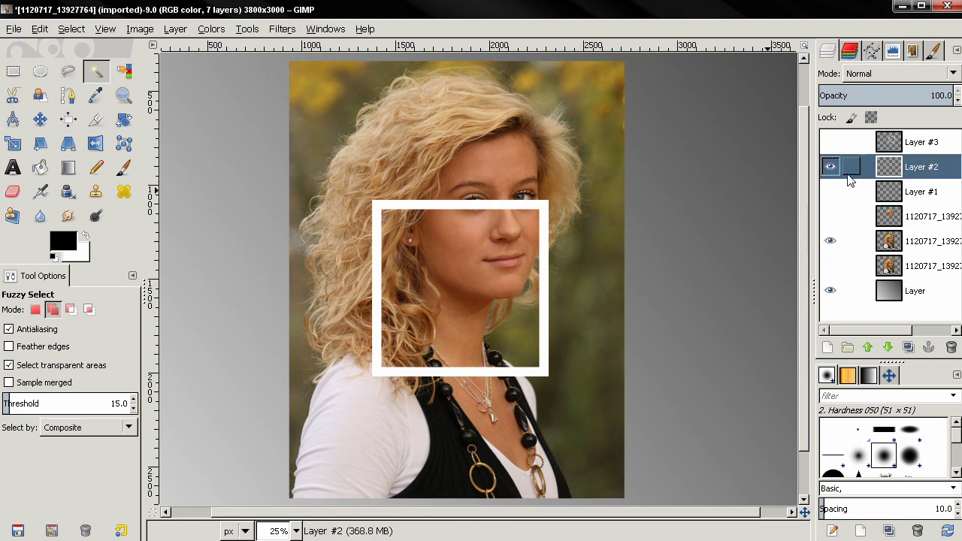
pyautogui.click(40, 118)
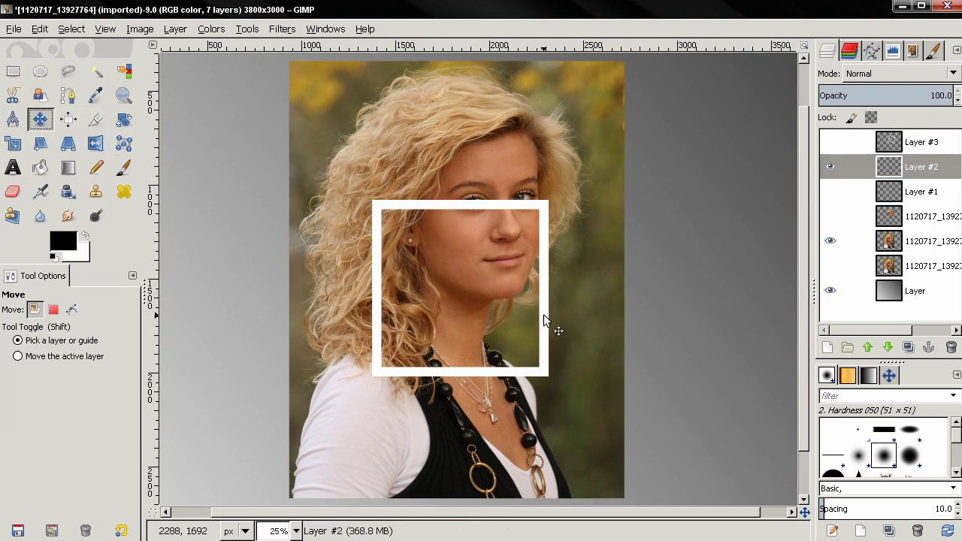
pyautogui.moveTo(543, 314); pyautogui.dragTo(575, 270)
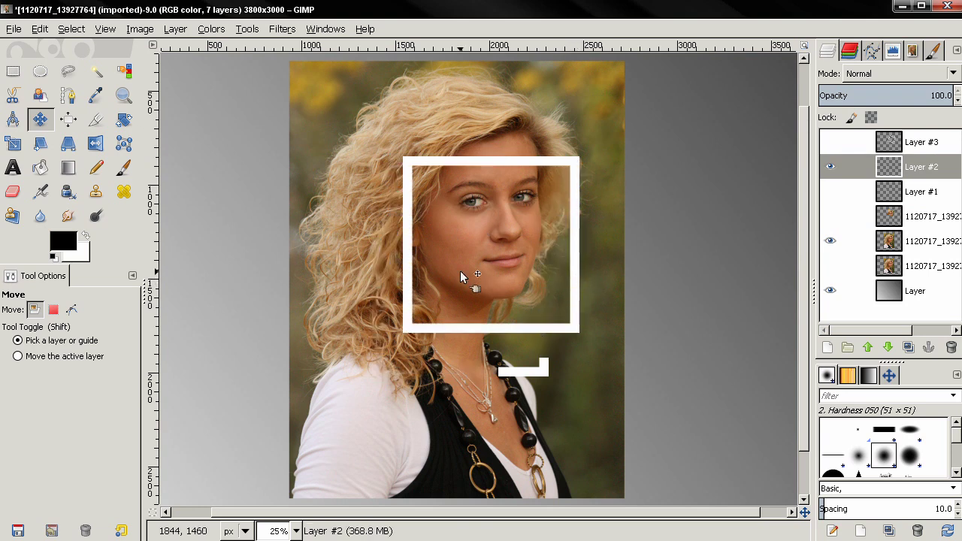
# Rotate Layer #2's frame counter-clockwise and nudge it into place around the face.
pyautogui.click(124, 119)
pyautogui.moveTo(407, 160); pyautogui.dragTo(367, 166)
pyautogui.click(112, 368)
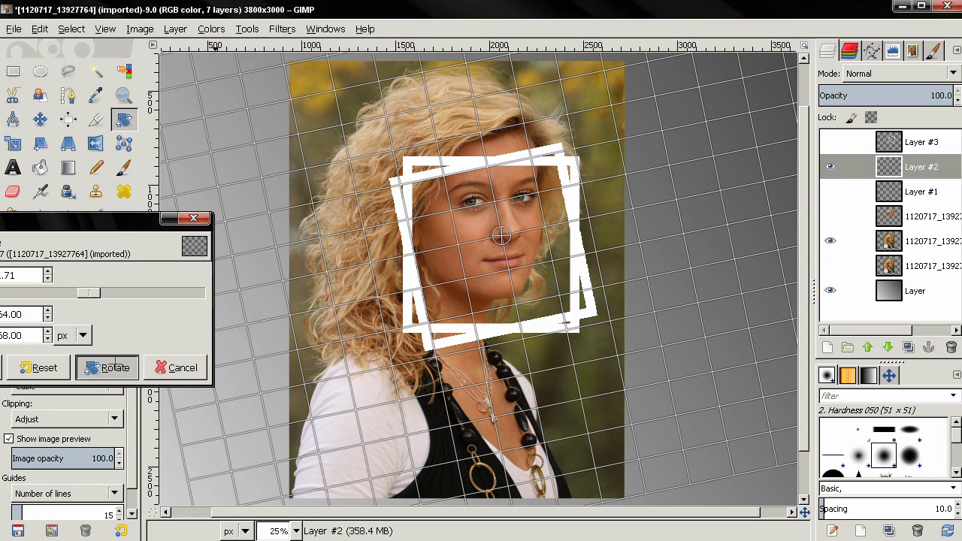
pyautogui.click(40, 118)
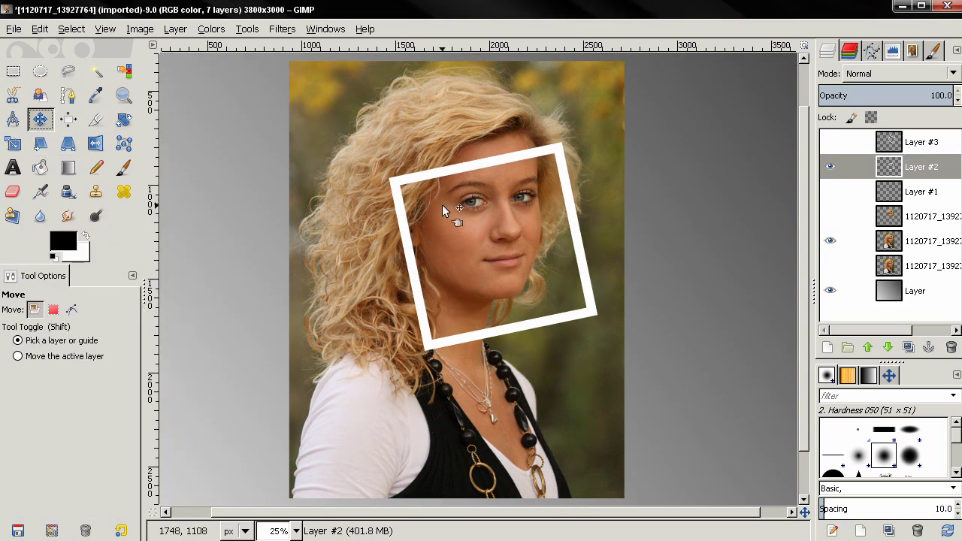
pyautogui.moveTo(493, 166); pyautogui.dragTo(493, 170)
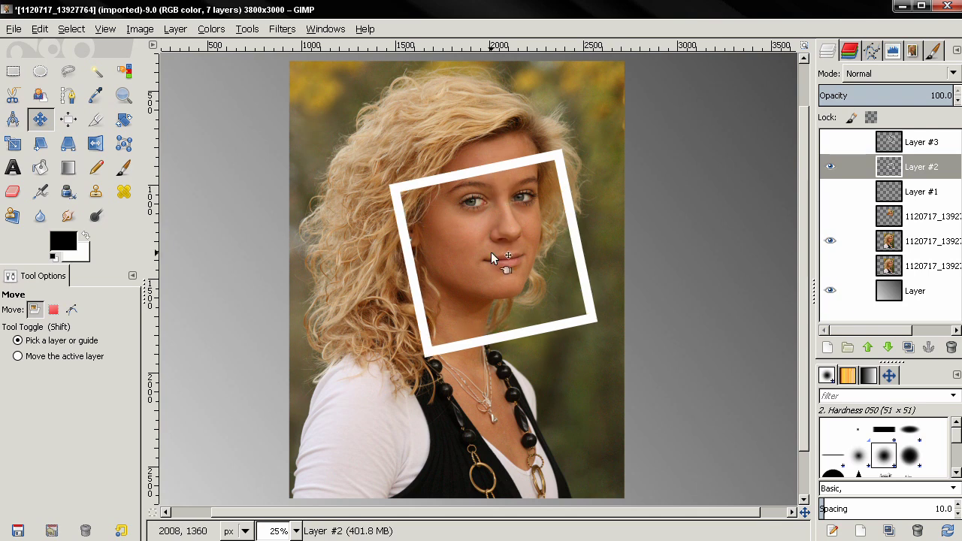
# Select inside Layer #2's tilted frame, delete the second photo copy outside it, and deselect.
pyautogui.rightClick(902, 171)
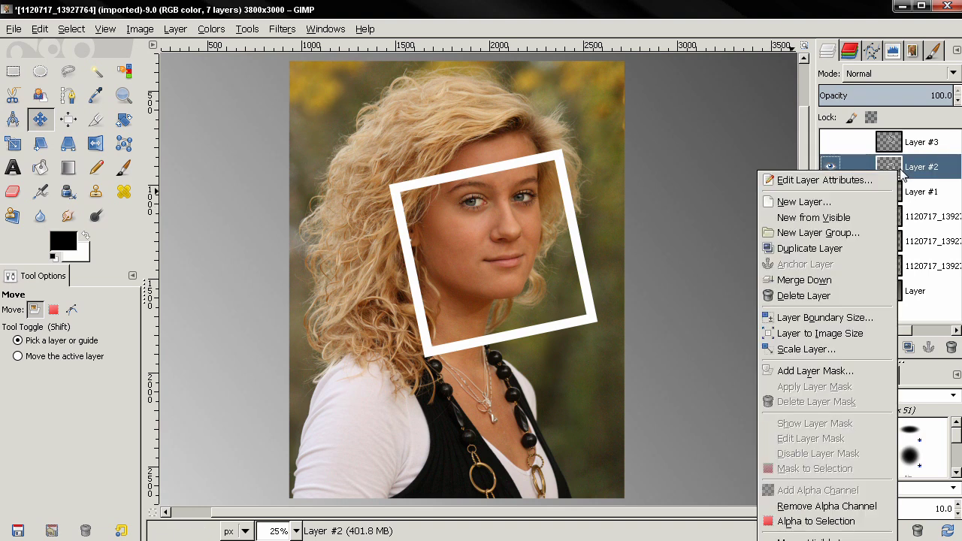
pyautogui.click(815, 521)
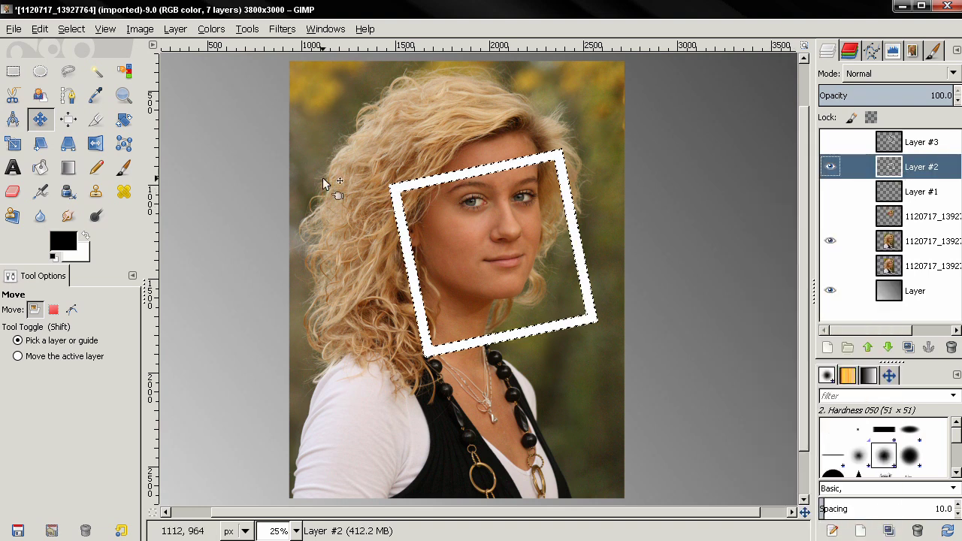
pyautogui.click(103, 72)
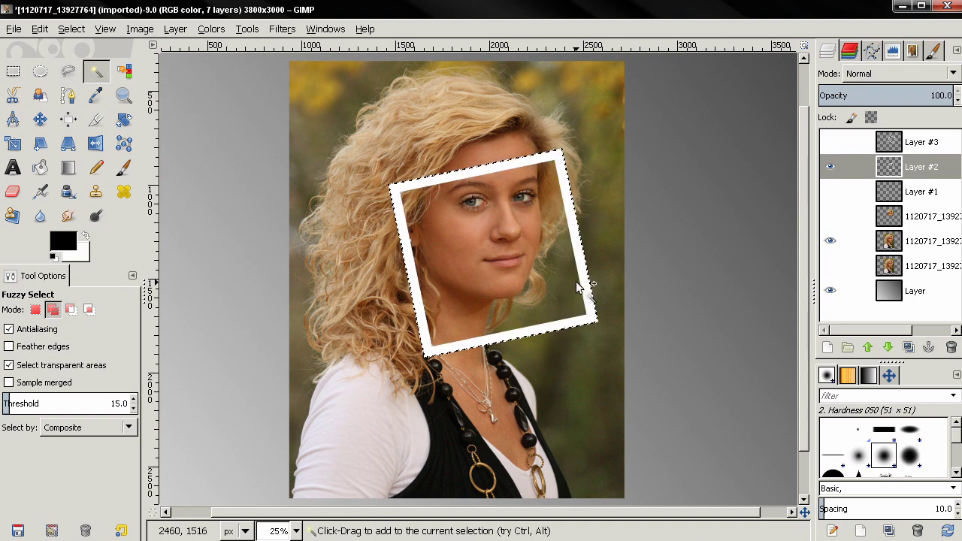
pyautogui.click(884, 251)
pyautogui.press('Delete')
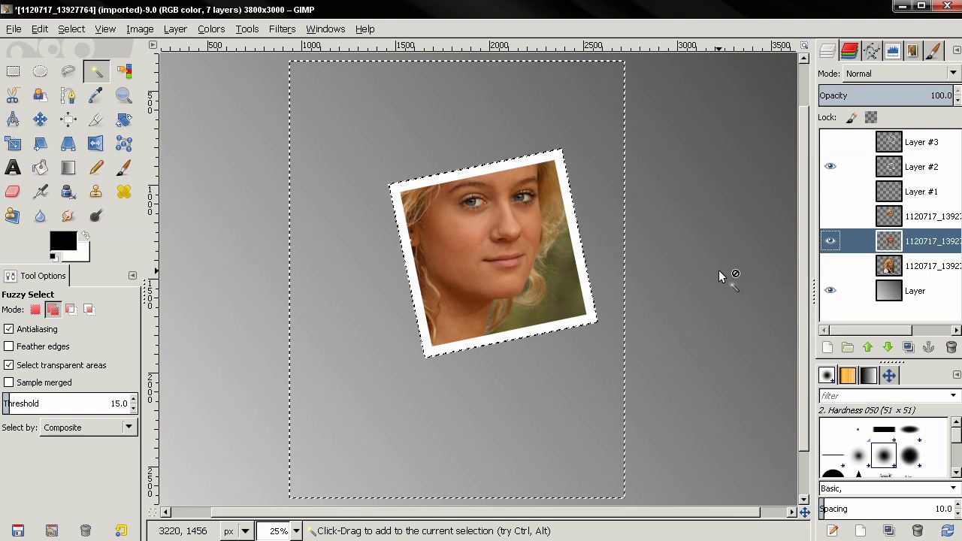
pyautogui.hotkey('ctrl', 'shift', 'a')
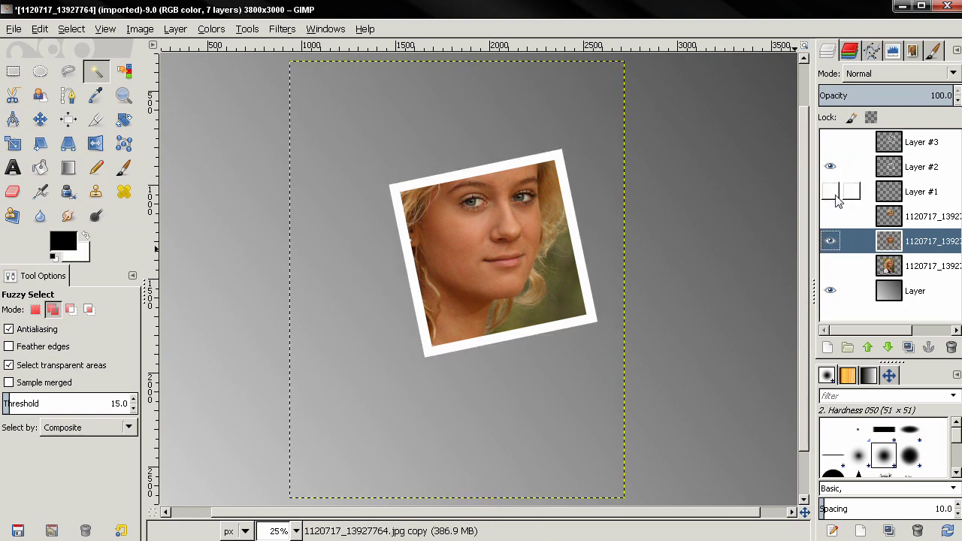
# Toggle layer visibility so only Layer #1's frame and an untouched photo copy show.
pyautogui.click(829, 166)
pyautogui.click(830, 240)
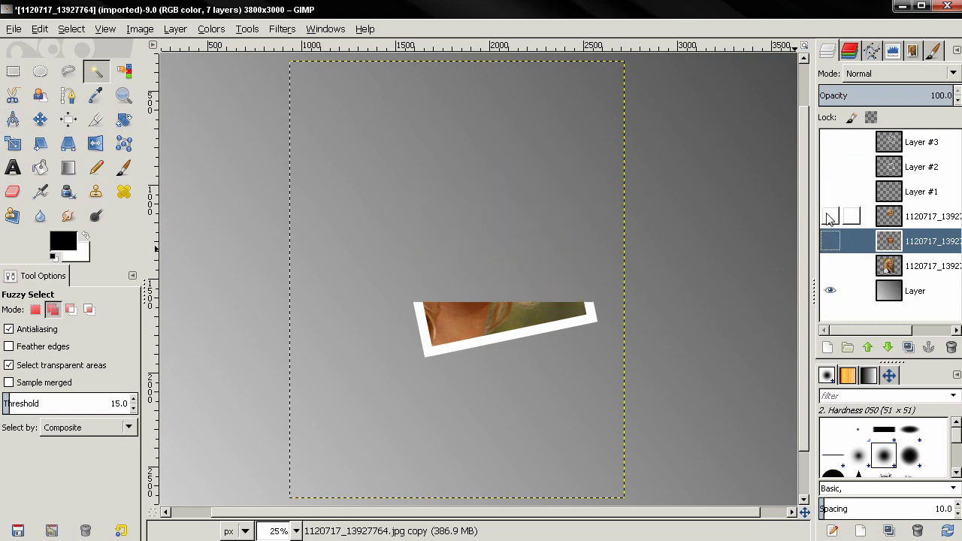
pyautogui.click(829, 217)
pyautogui.click(829, 266)
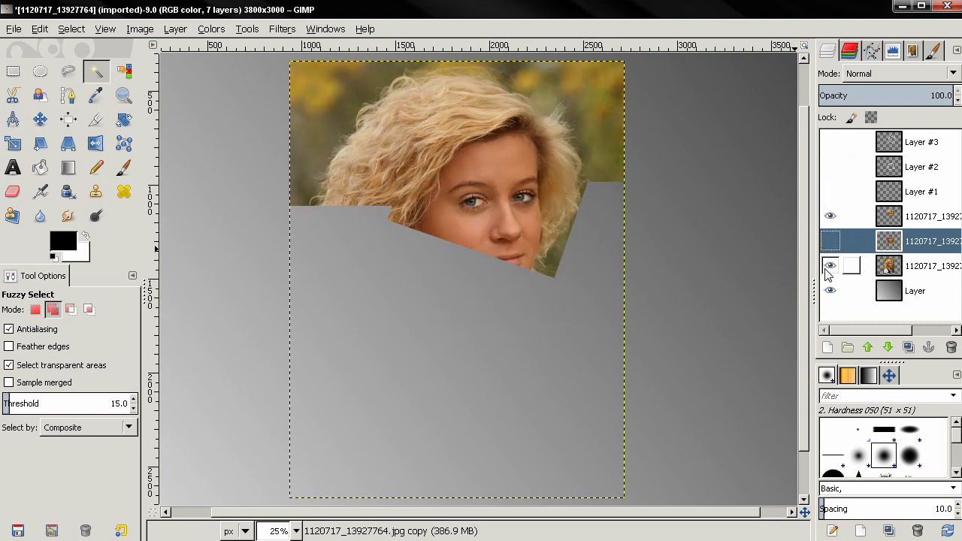
pyautogui.click(831, 218)
pyautogui.click(828, 193)
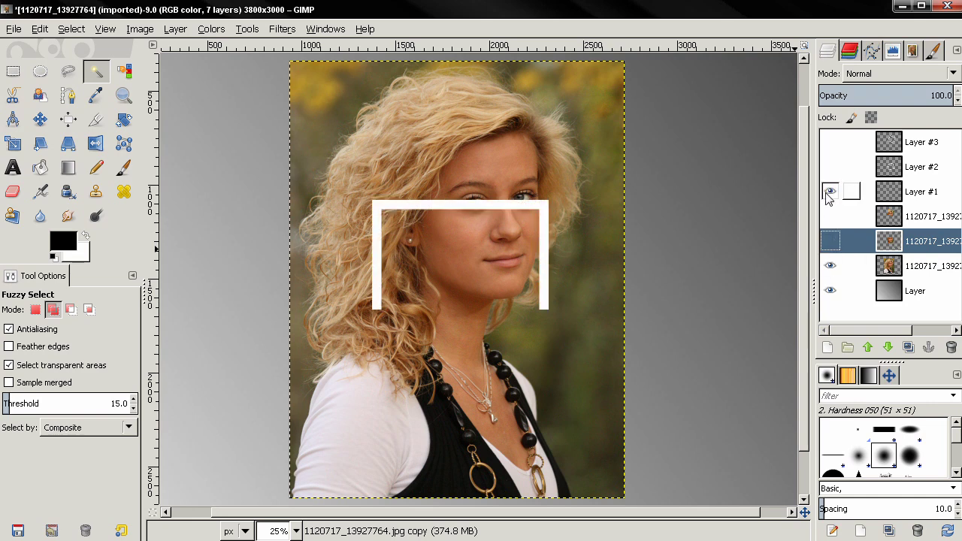
# Move the third frame down the portrait, then show both photo crops and the Layer #2 and #3 frames.
pyautogui.click(40, 118)
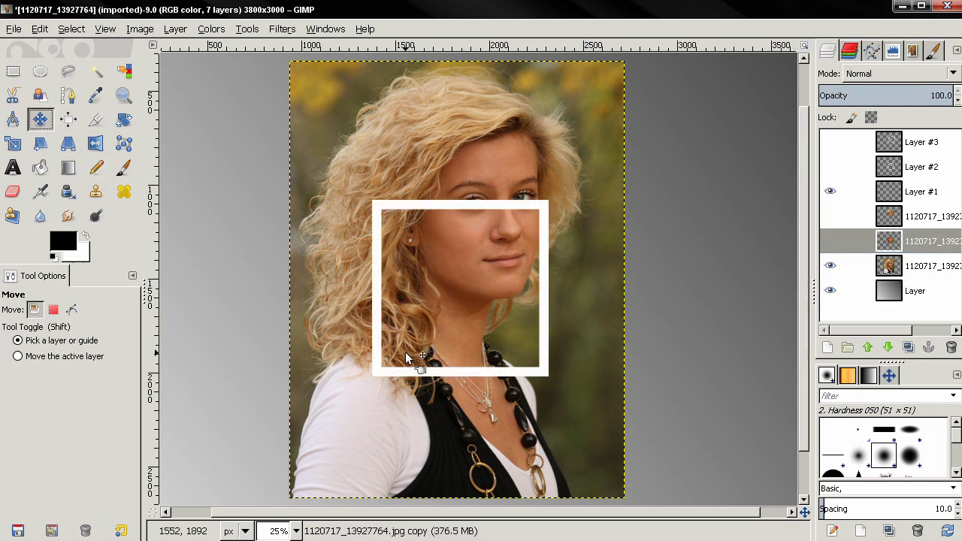
pyautogui.moveTo(376, 346); pyautogui.dragTo(381, 405)
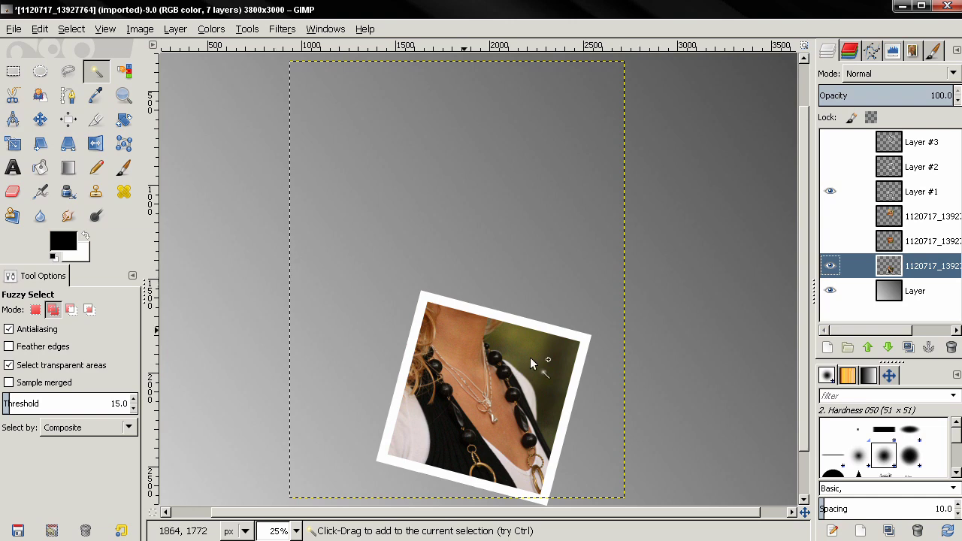
pyautogui.click(830, 241)
pyautogui.click(831, 216)
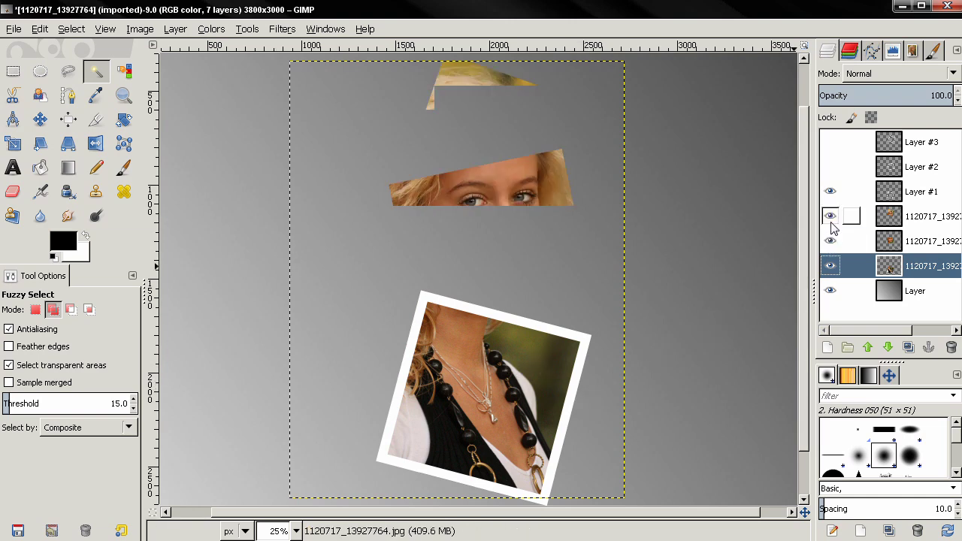
pyautogui.click(830, 166)
pyautogui.click(831, 142)
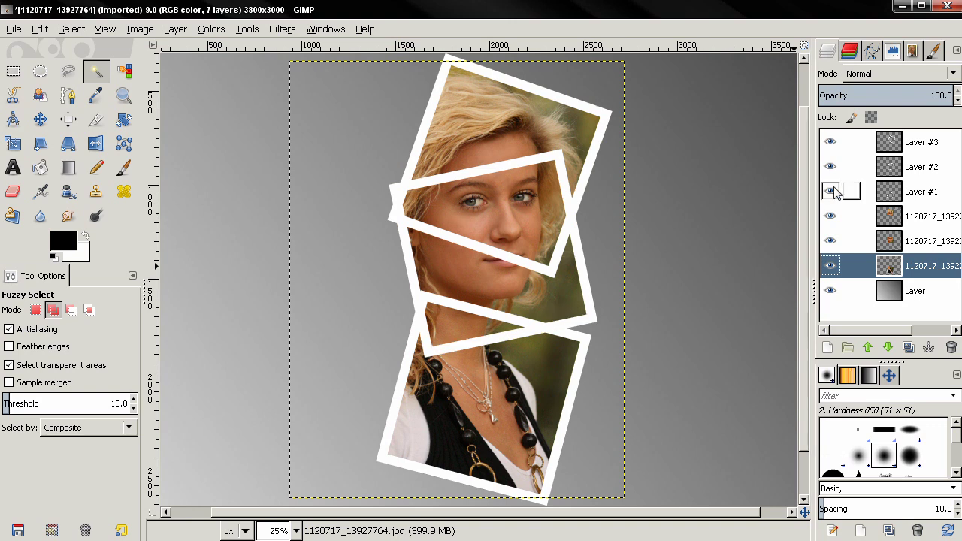
# Raise the face crop above Layer #2 and the other photo crop above Layer #1.
pyautogui.click(888, 218)
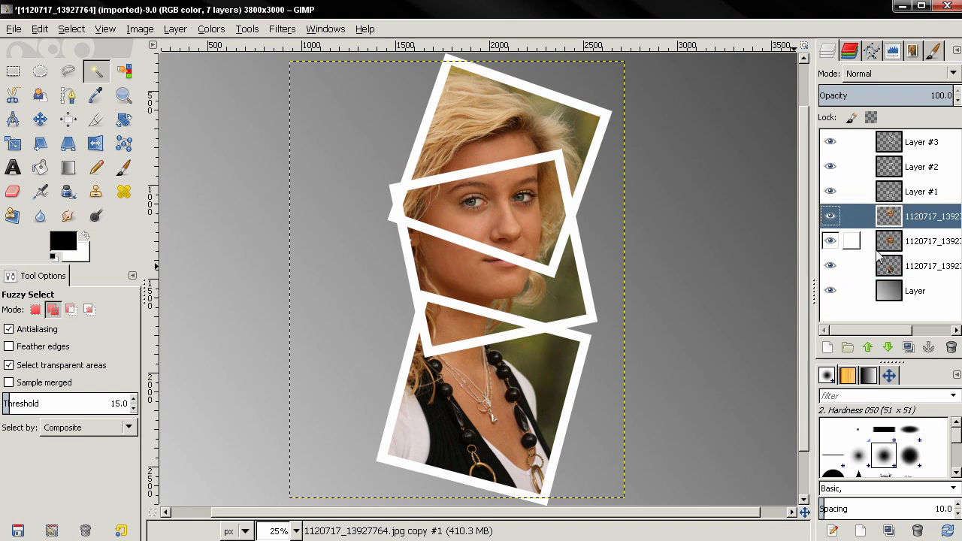
pyautogui.click(868, 348)
pyautogui.click(868, 348)
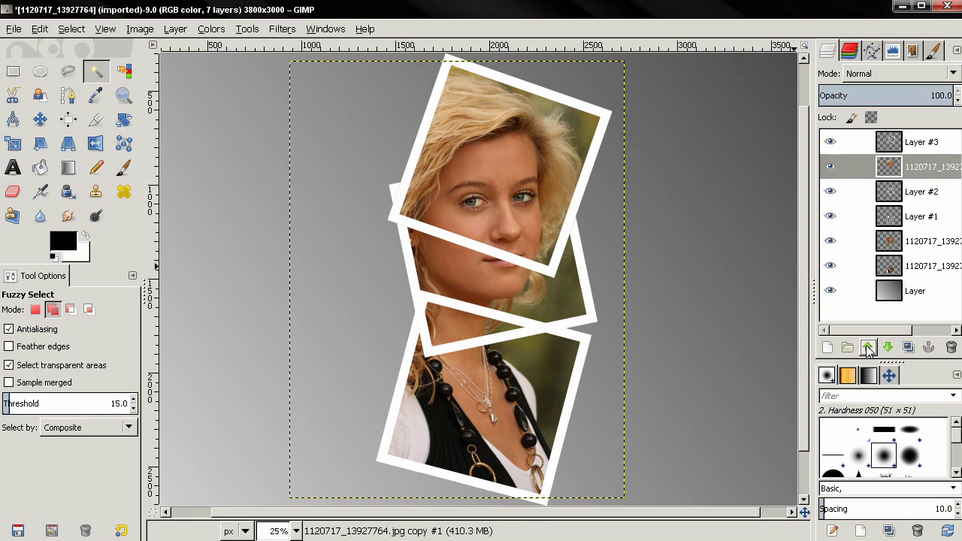
pyautogui.click(889, 241)
pyautogui.click(868, 348)
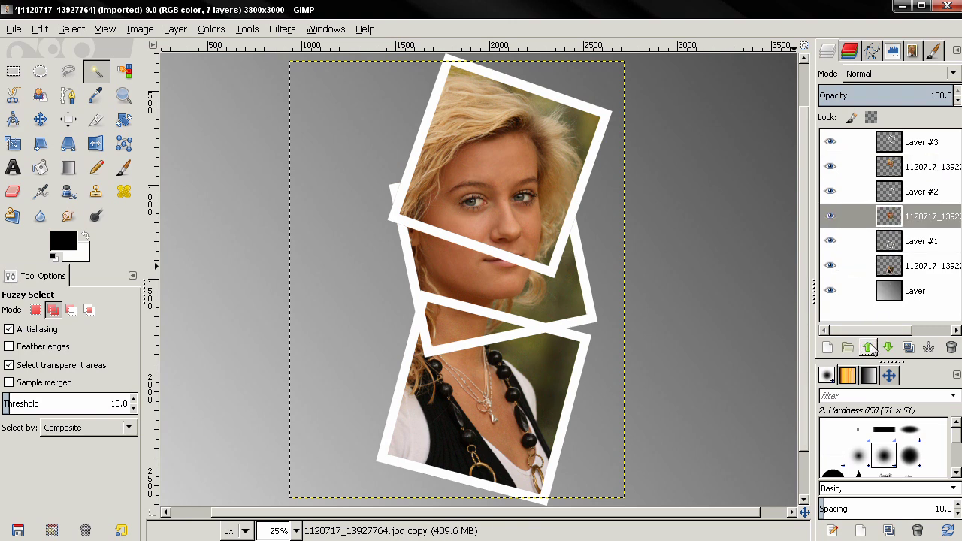
# Merge Layer #3, #2 and #1 down into their photo crops, then raise the face snapshot to the top.
pyautogui.rightClick(893, 143)
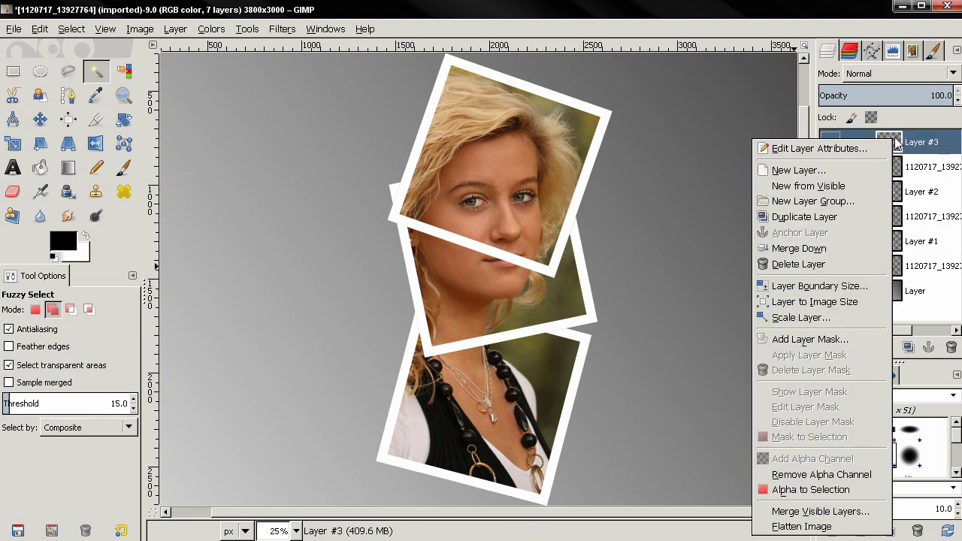
pyautogui.click(838, 248)
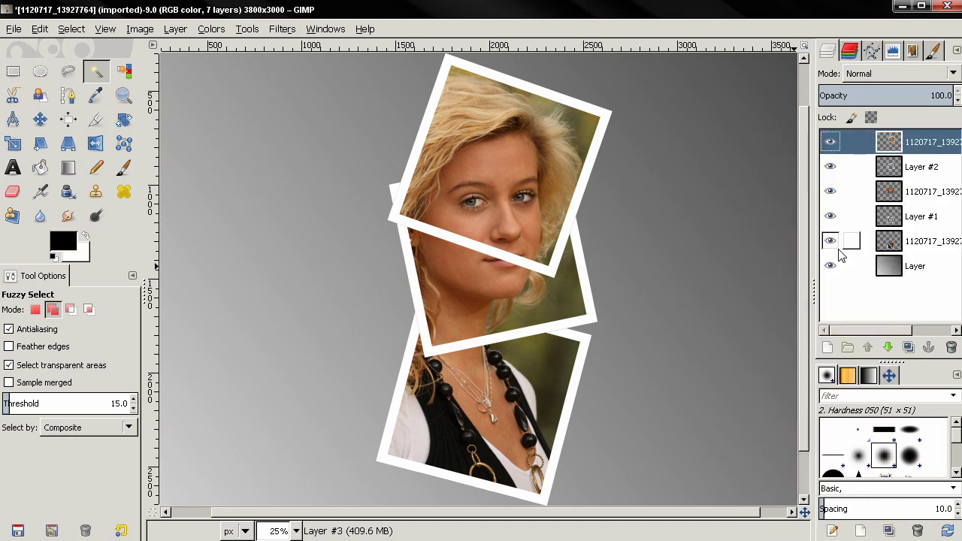
pyautogui.click(894, 169)
pyautogui.rightClick(894, 175)
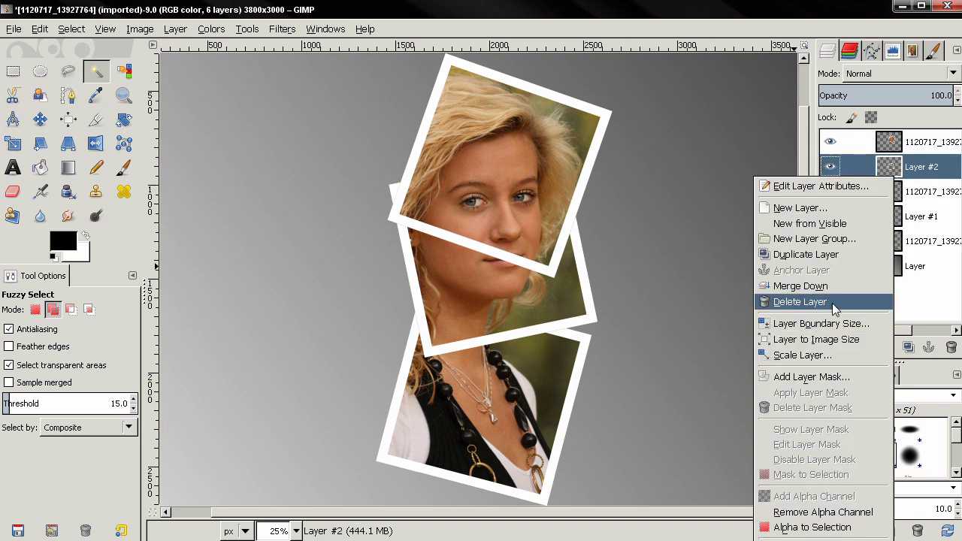
pyautogui.click(800, 285)
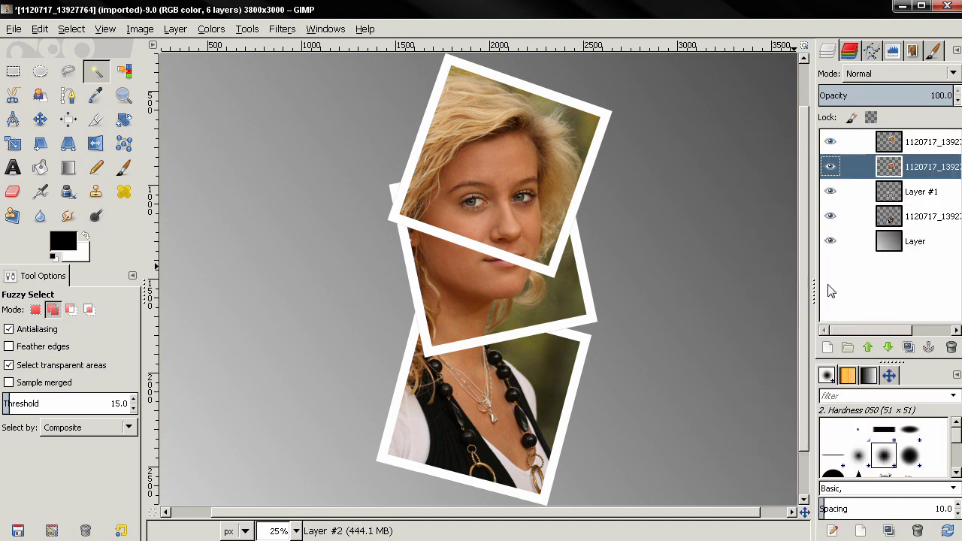
pyautogui.click(896, 192)
pyautogui.rightClick(896, 193)
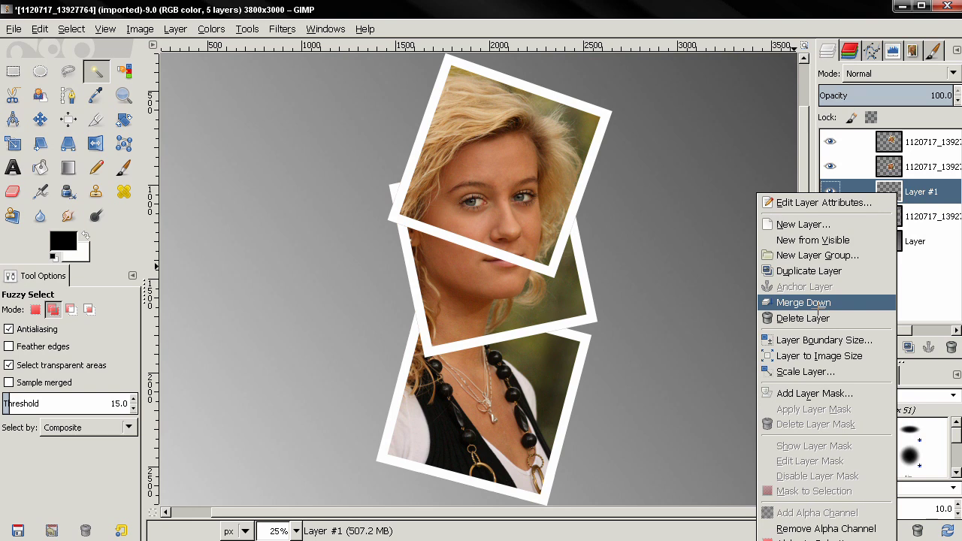
pyautogui.click(816, 304)
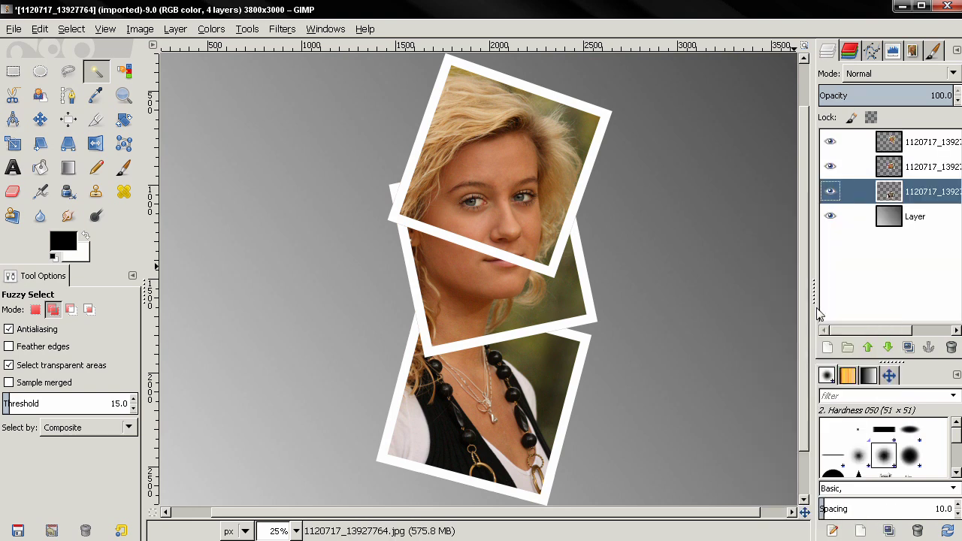
pyautogui.click(889, 171)
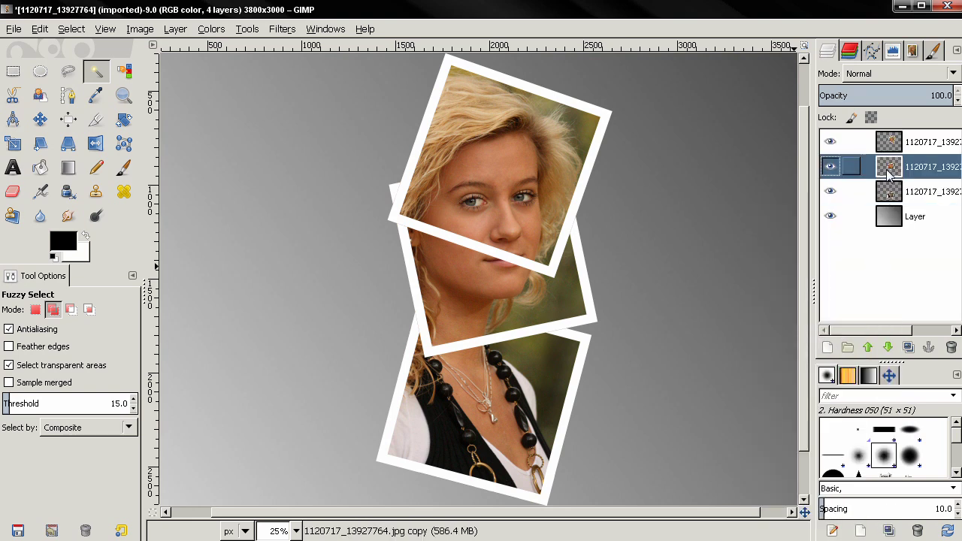
pyautogui.click(868, 347)
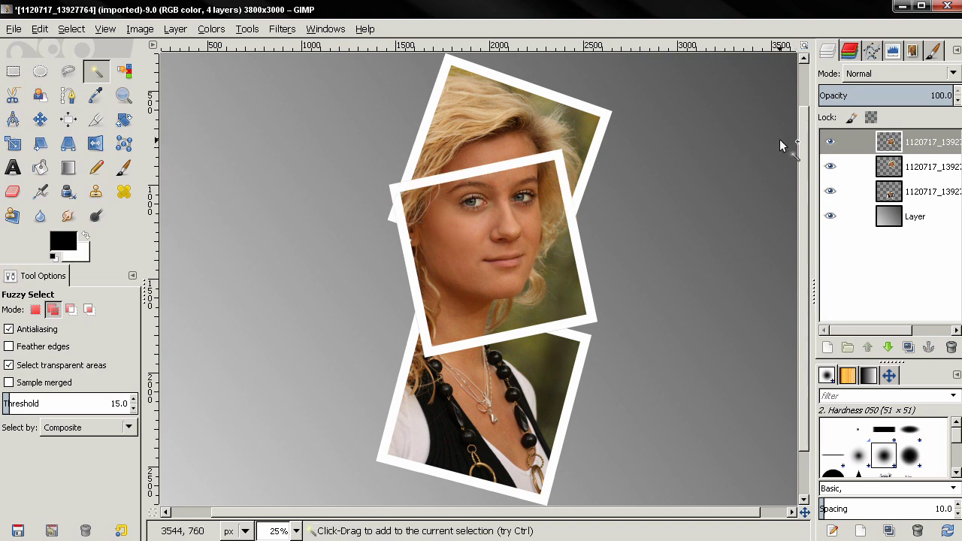
# Apply Drop Shadow to the top face snapshot with offset X/Y 10, blur radius 30, opacity 70.
pyautogui.click(891, 143)
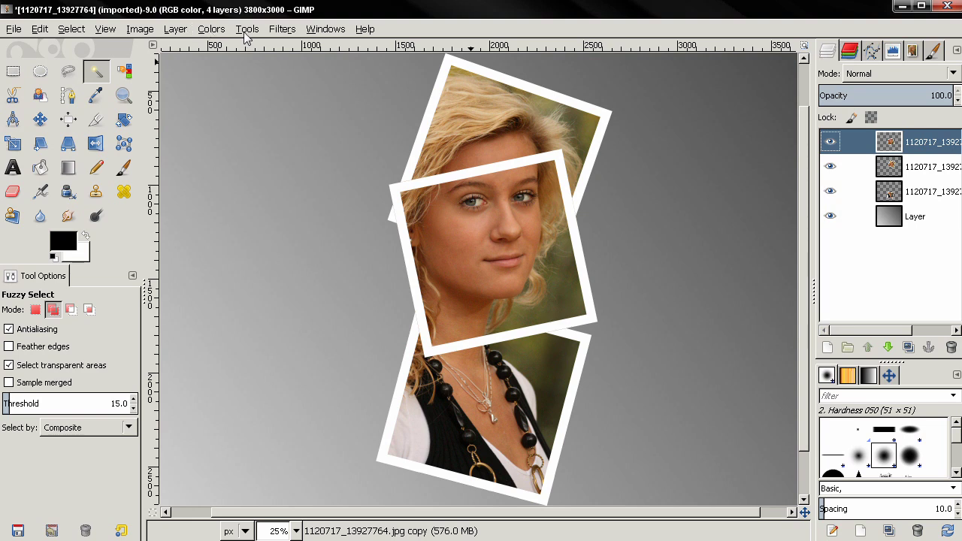
pyautogui.click(278, 30)
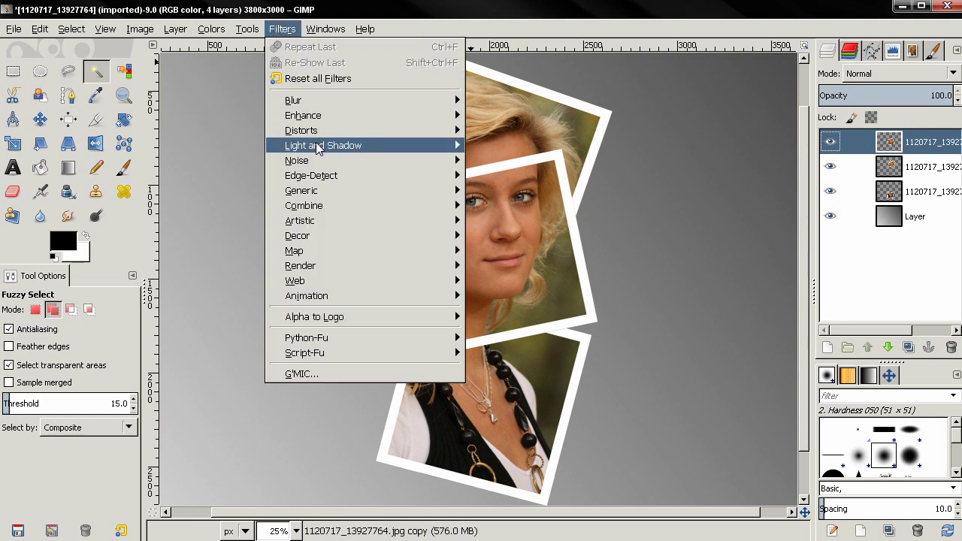
pyautogui.moveTo(319, 146)
pyautogui.click(524, 224)
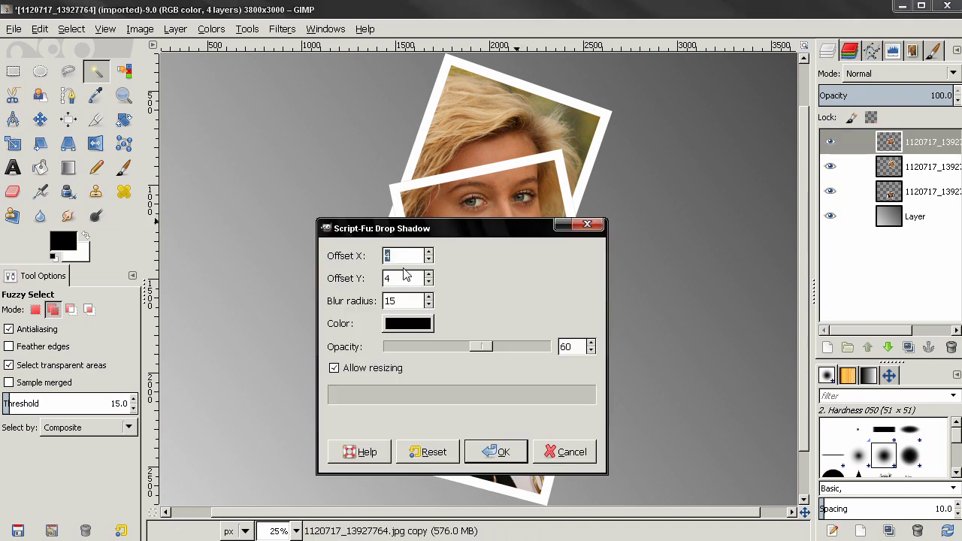
pyautogui.write('10')
pyautogui.doubleClick(399, 277)
pyautogui.write('10')
pyautogui.doubleClick(409, 299)
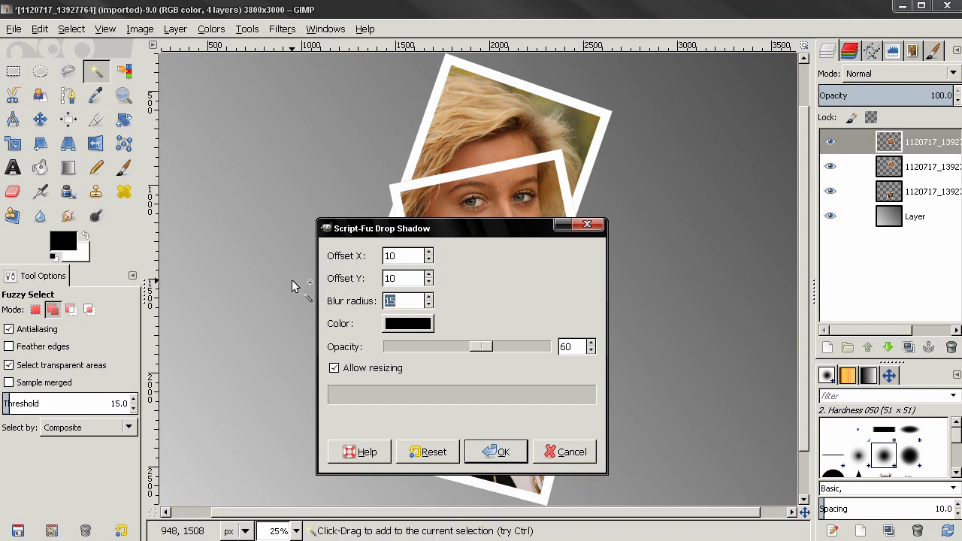
pyautogui.write('30')
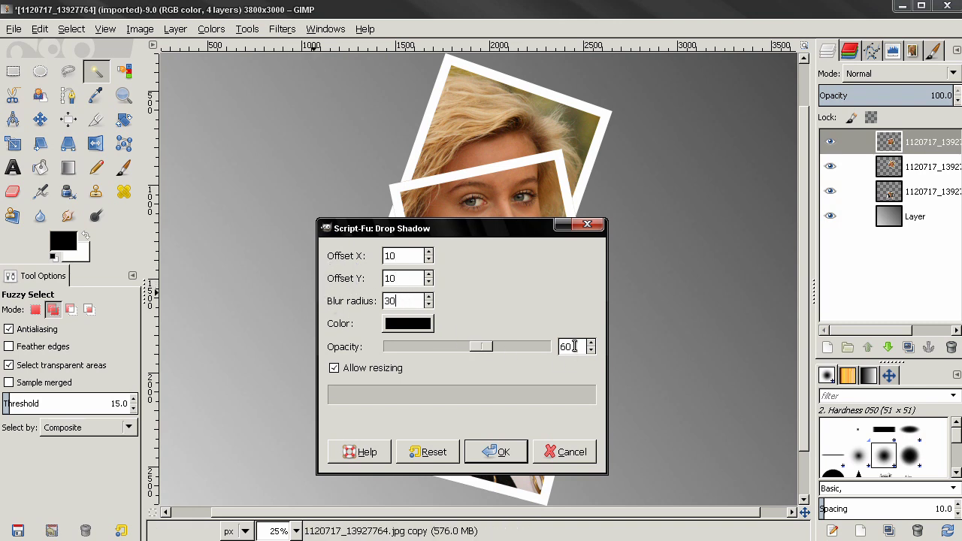
pyautogui.doubleClick(574, 346)
pyautogui.write('70')
pyautogui.press('Return')
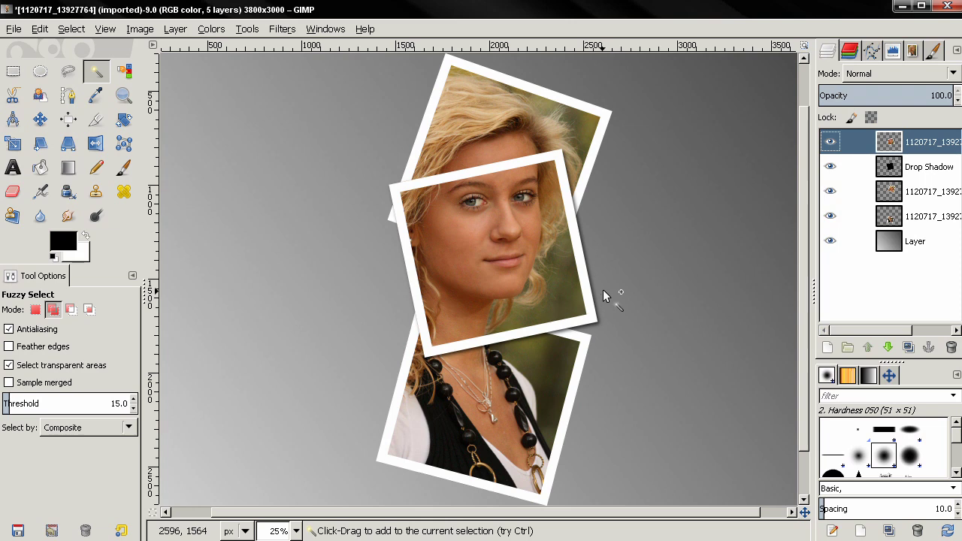
# Merge the face snapshot into its shadow, then repeat Drop Shadow on the next snapshot and merge it.
pyautogui.rightClick(906, 142)
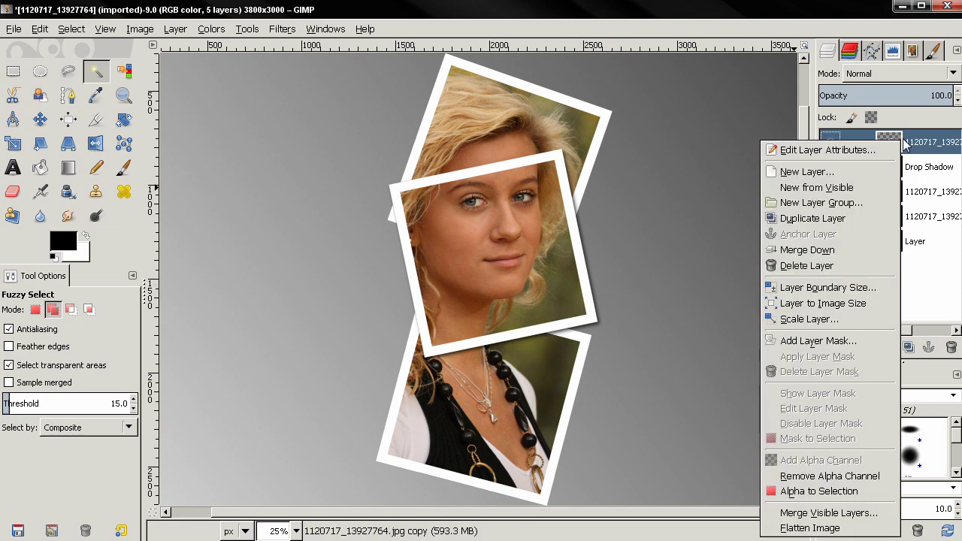
pyautogui.click(826, 252)
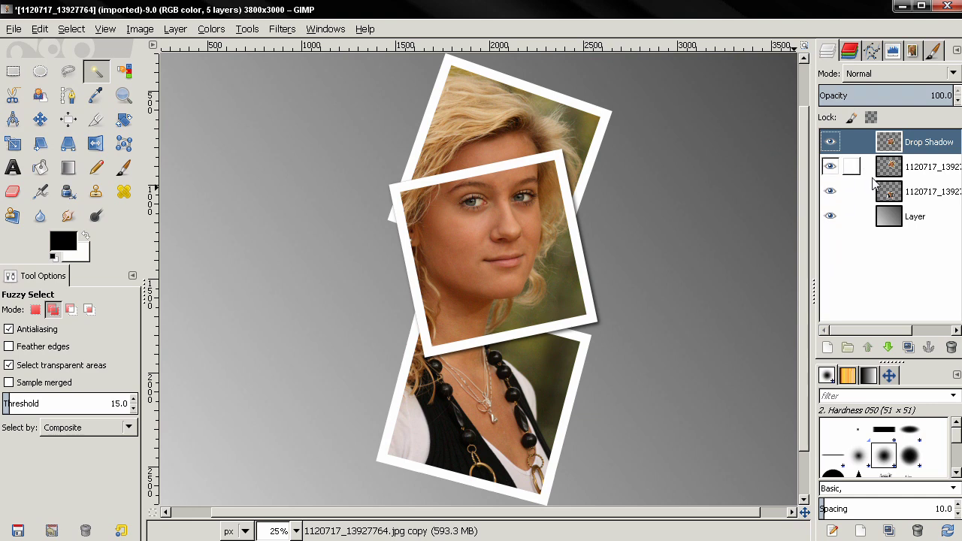
pyautogui.click(835, 167)
pyautogui.click(282, 29)
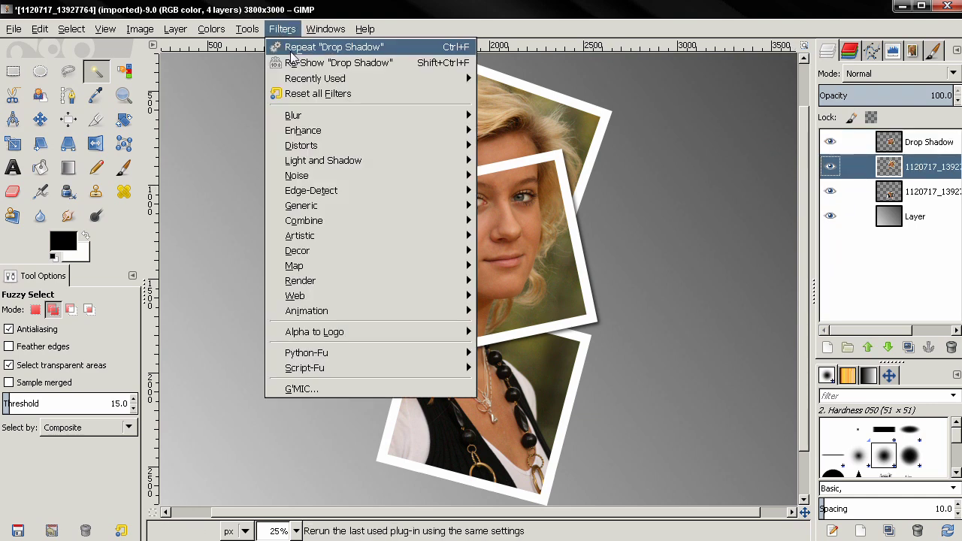
pyautogui.click(291, 50)
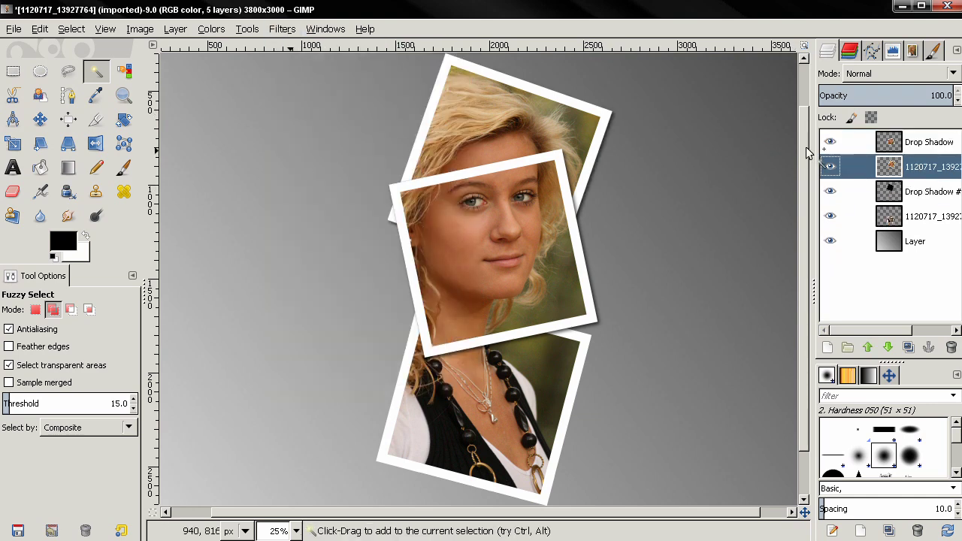
pyautogui.rightClick(901, 169)
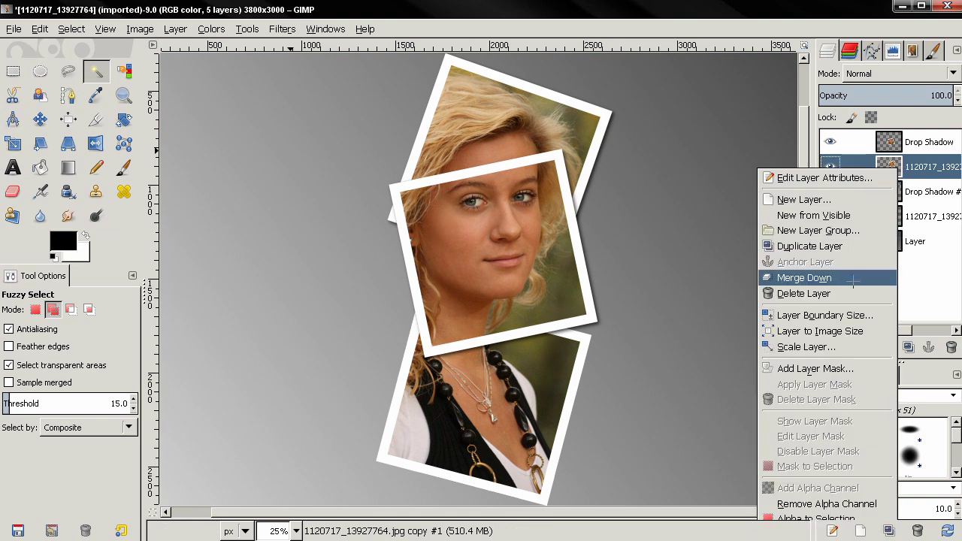
pyautogui.click(853, 278)
# Repeat the Drop Shadow on the bottom snapshot and merge it into its shadow.
pyautogui.rightClick(895, 197)
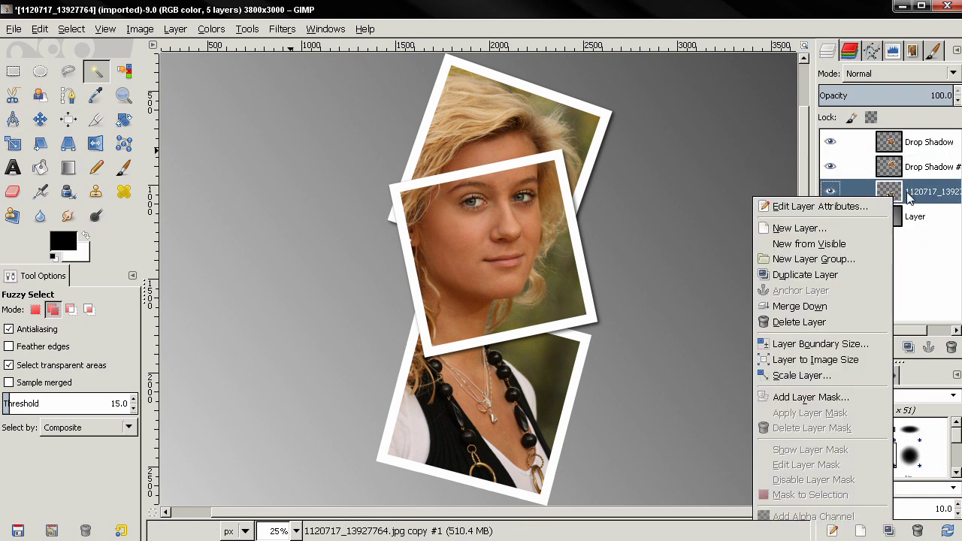
pyautogui.press('Escape')
pyautogui.click(282, 28)
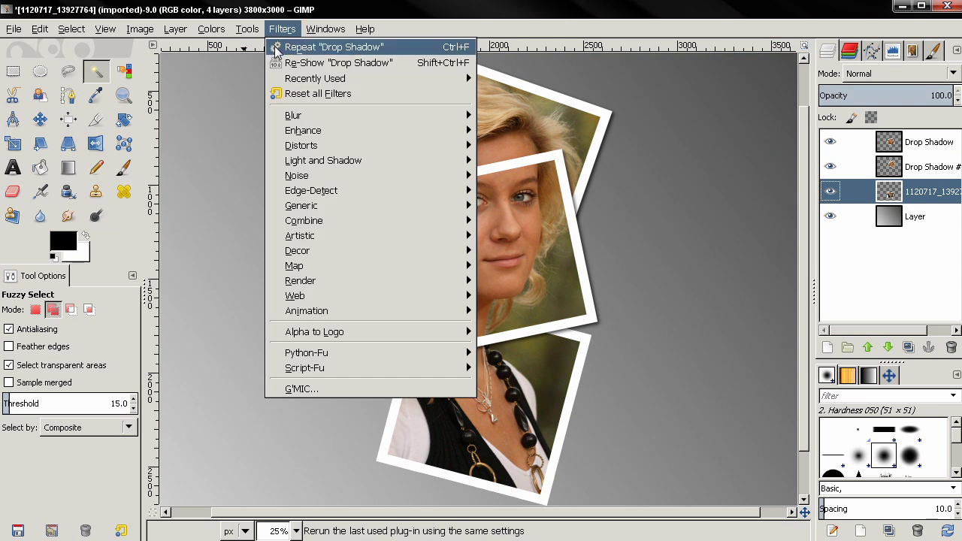
pyautogui.click(278, 52)
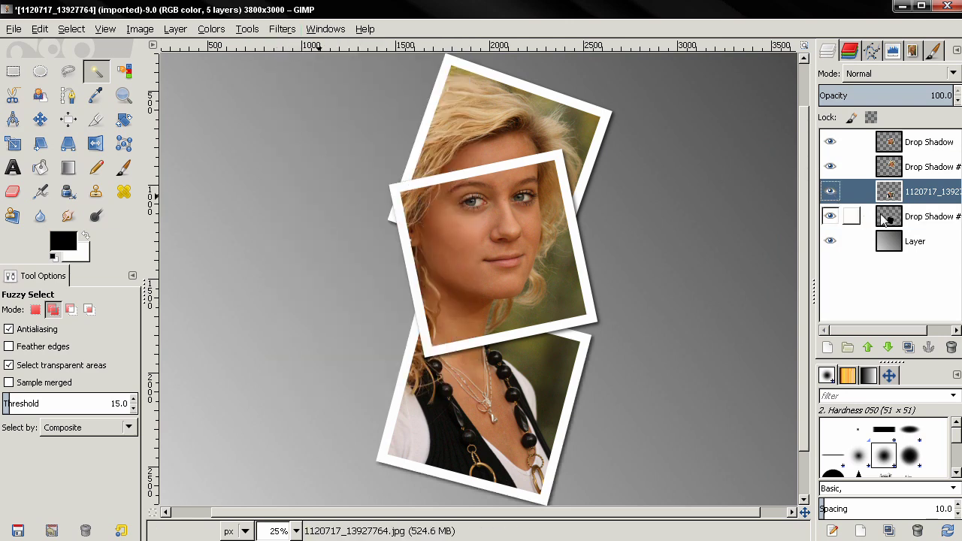
pyautogui.rightClick(902, 194)
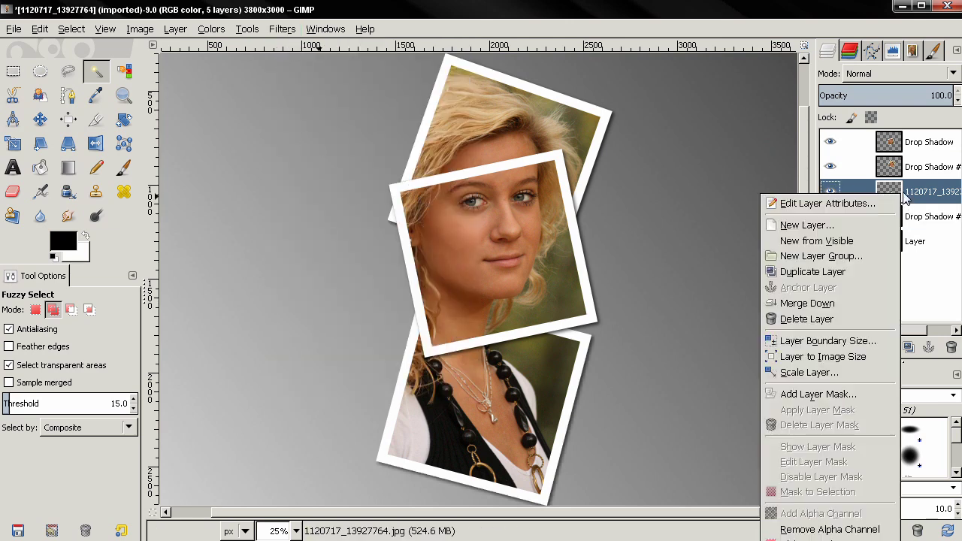
pyautogui.click(832, 303)
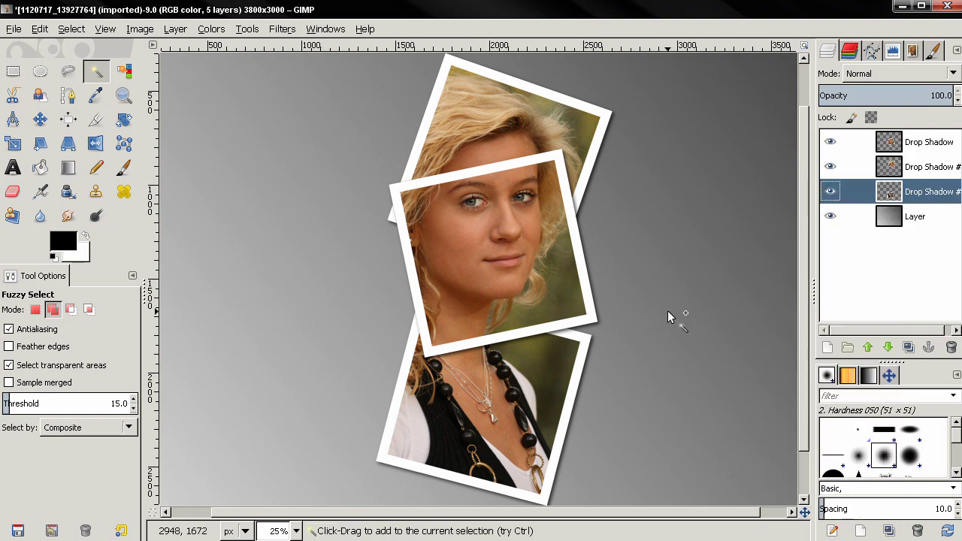
# Enter 24 in the status-bar zoom field to fit the whole composition.
pyautogui.click(268, 530)
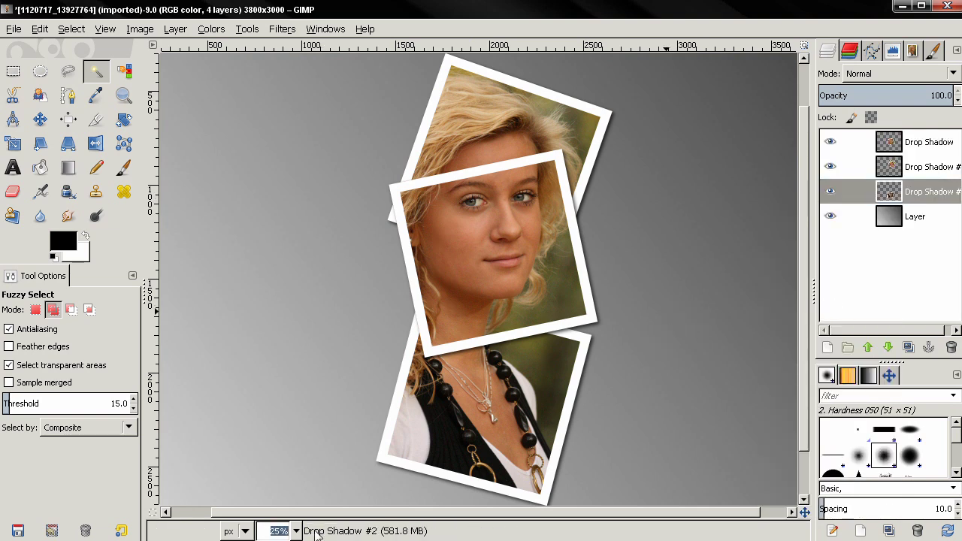
pyautogui.write('24')
pyautogui.press('Return')
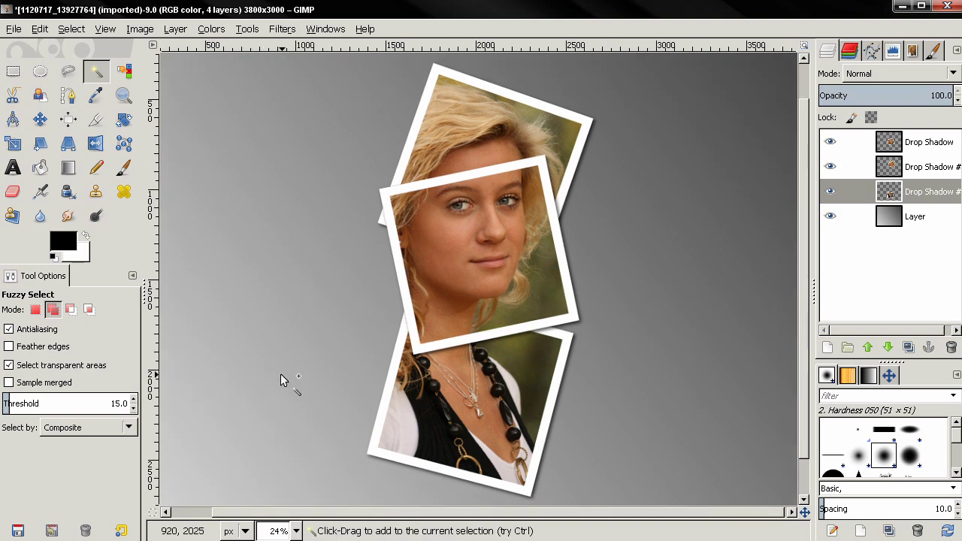